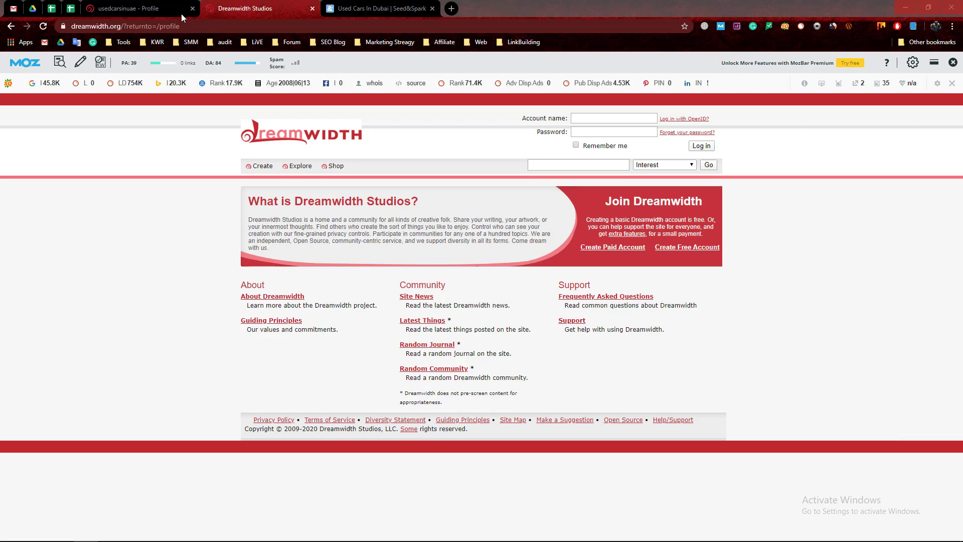
# - Check the Dreamwidth domain's authority score, then return to the Dreamwidth home page
pyautogui.moveTo(160, 26); pyautogui.dragTo(67, 29)
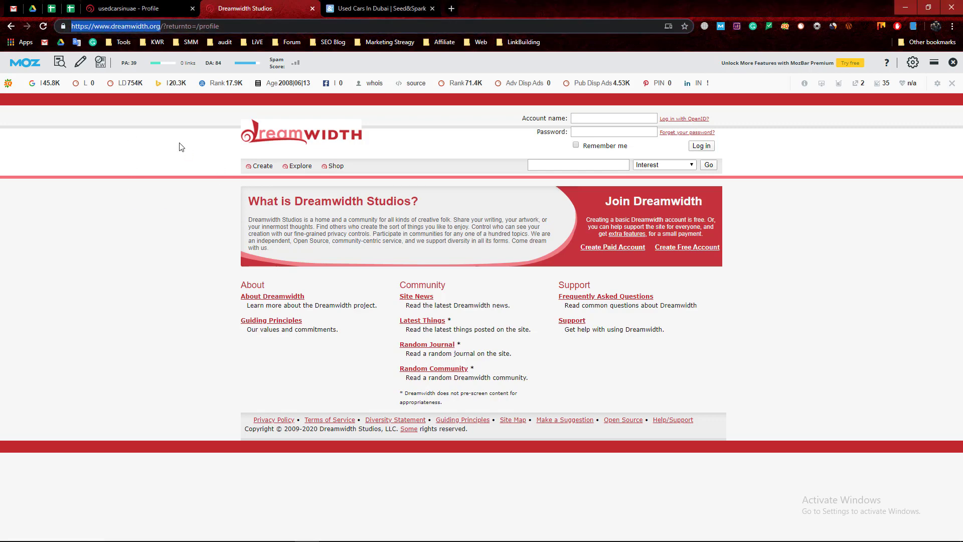
pyautogui.doubleClick(217, 62)
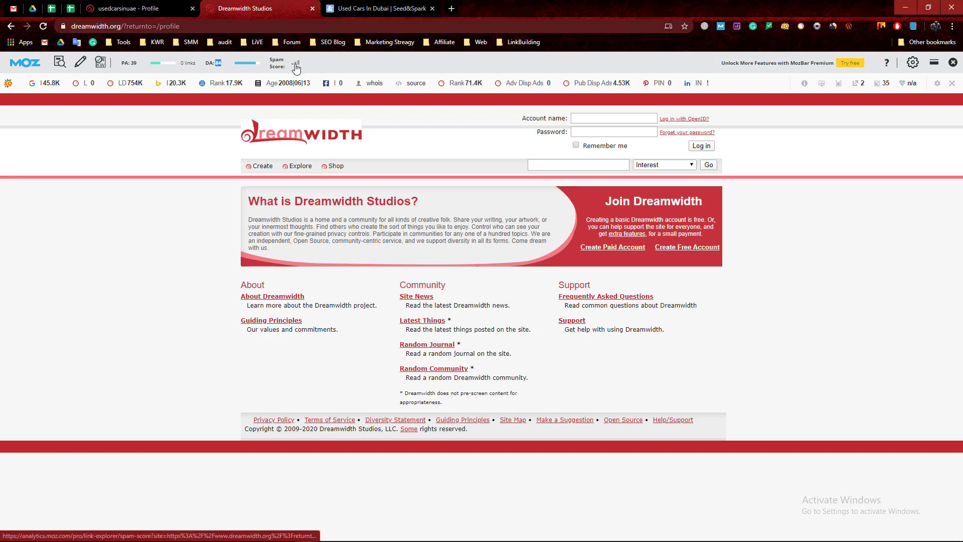
pyautogui.click(190, 191)
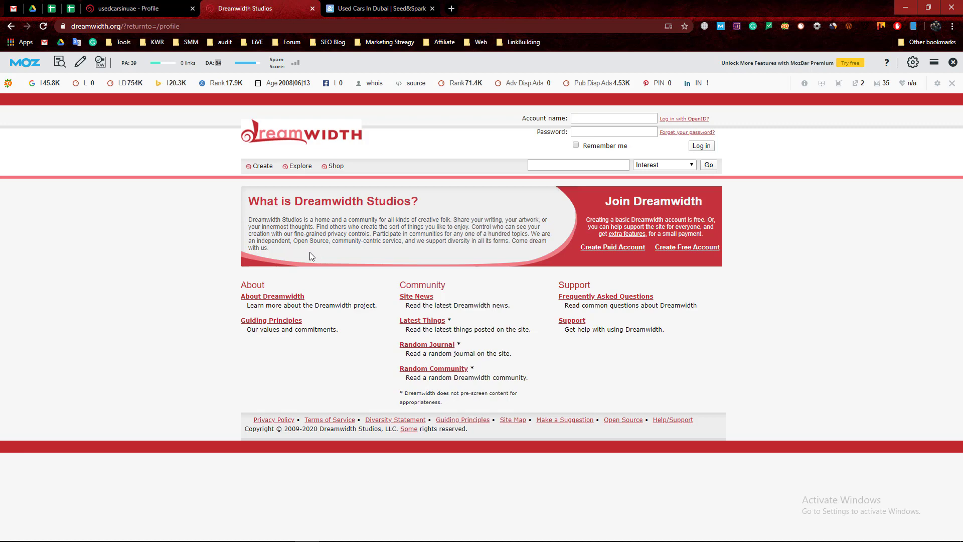
pyautogui.click(376, 9)
pyautogui.click(255, 9)
# - Start creating a Dreamwidth account and close the old profile tab
pyautogui.moveTo(261, 165)
pyautogui.click(273, 181)
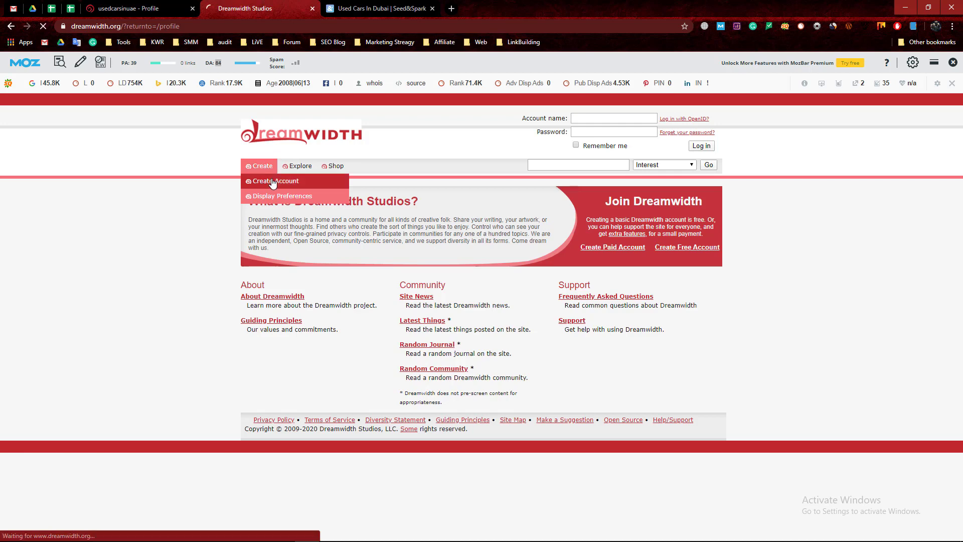
pyautogui.click(193, 8)
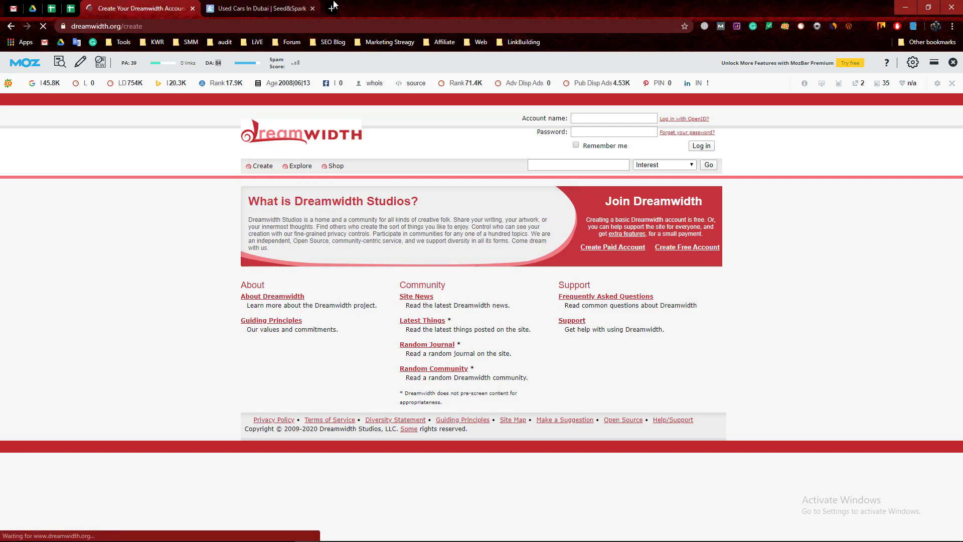
# - Load the temp-mail site in a new browser tab
pyautogui.click(335, 8)
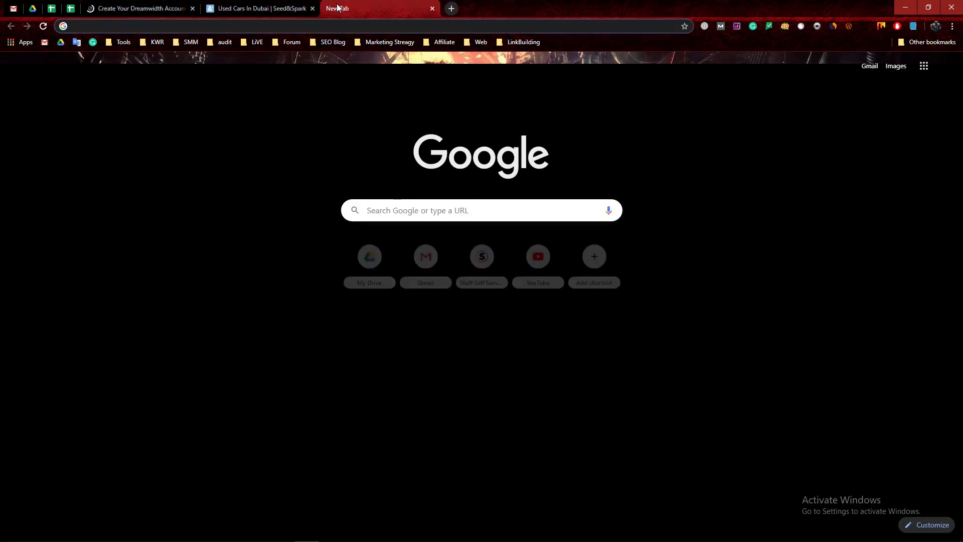
pyautogui.write('temp')
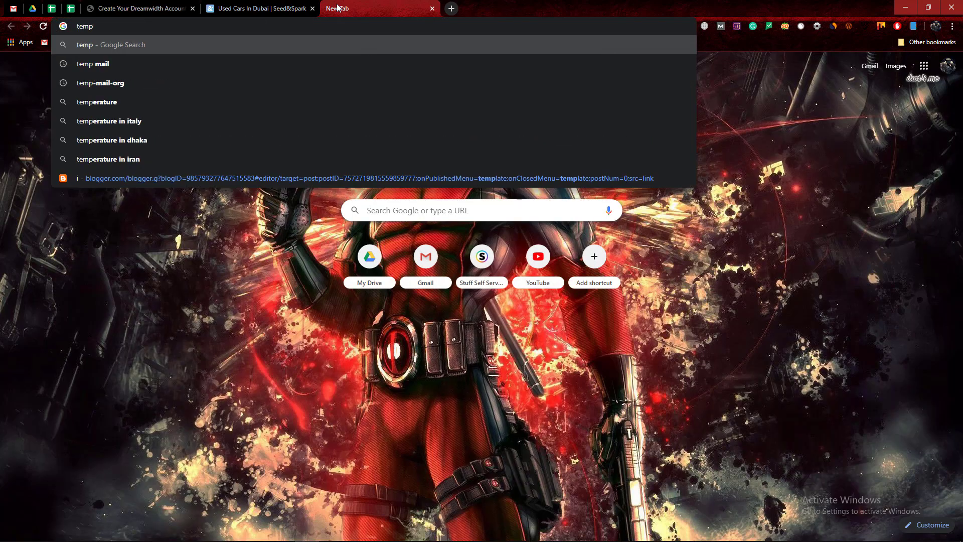
pyautogui.write('-amil')
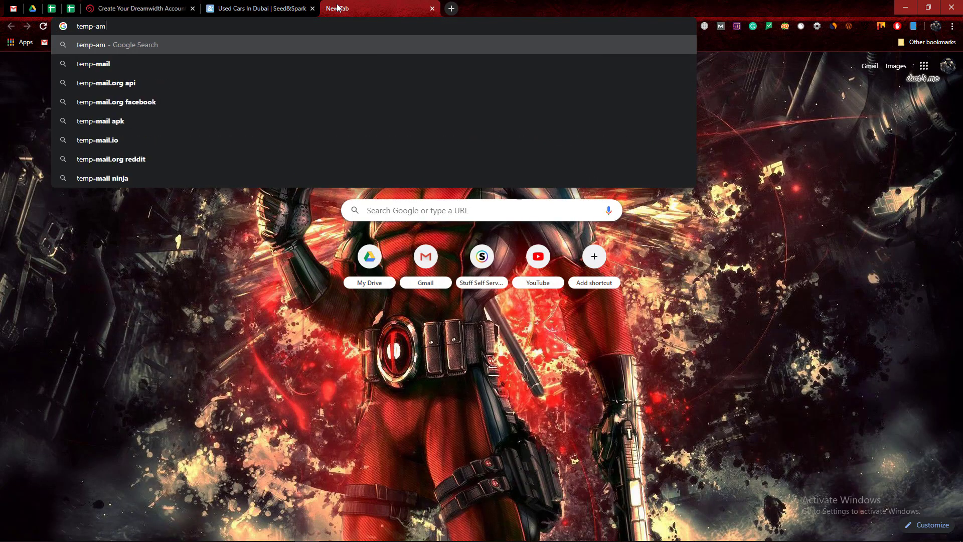
pyautogui.press('BackSpace')
pyautogui.press('BackSpace')
pyautogui.press('BackSpace')
pyautogui.press('BackSpace')
pyautogui.write('mai.')
pyautogui.press('BackSpace')
pyautogui.write('l')
pyautogui.press('Return')
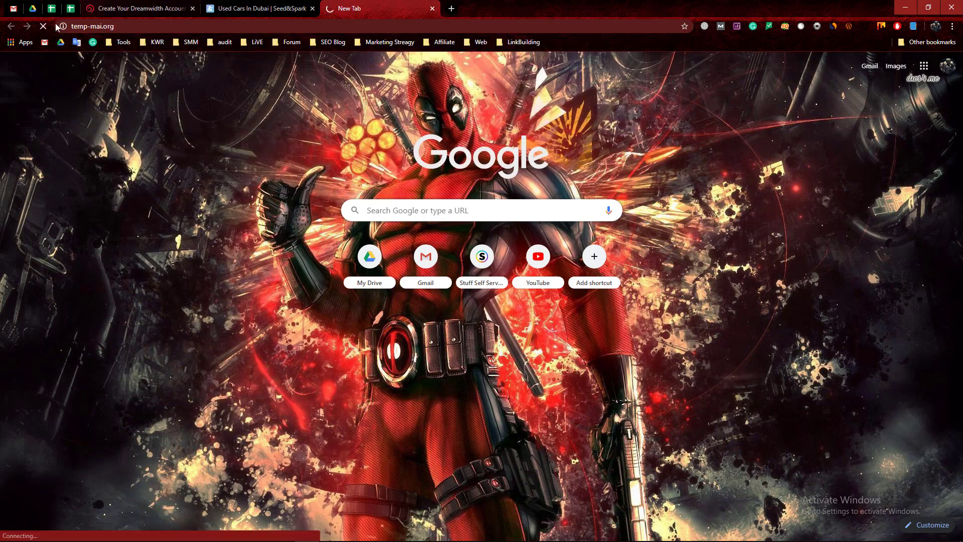
# - Take the '100 powerful backlinks' keyword from spreadsheet cell D4 for the Account Name field
pyautogui.click(156, 8)
pyautogui.click(299, 262)
pyautogui.scroll(-1, 300, 262)
pyautogui.click(71, 8)
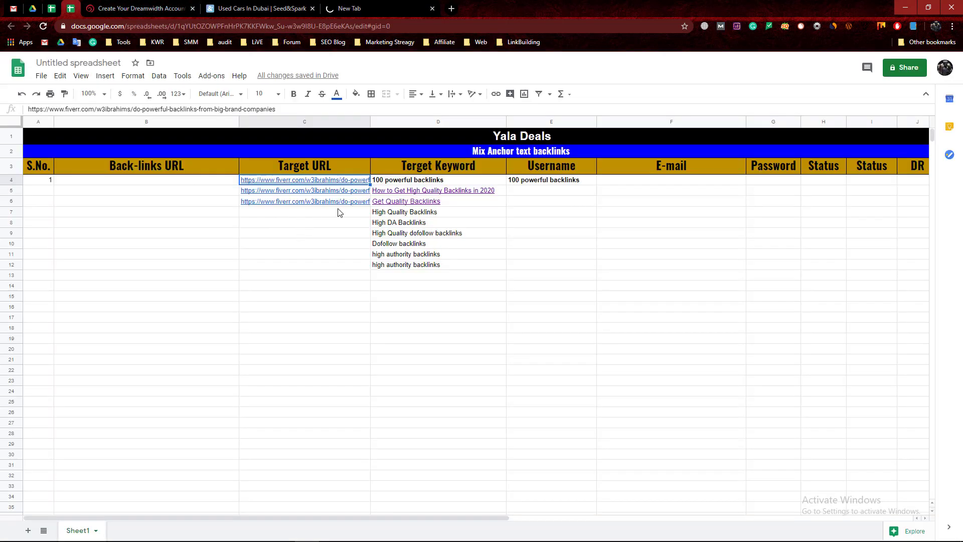
pyautogui.click(424, 181)
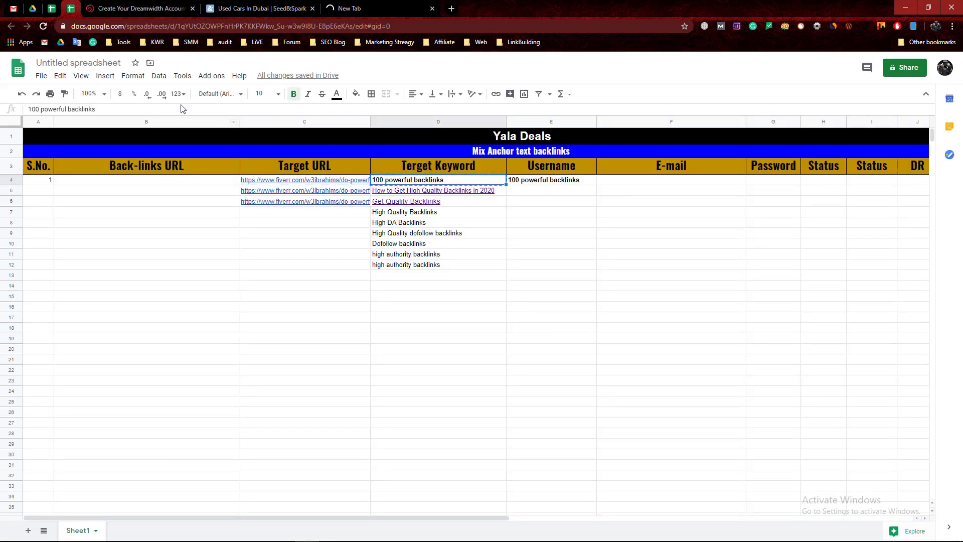
pyautogui.click(135, 8)
pyautogui.click(341, 238)
# - Paste the keyword as the account name and remove its spaces, giving 100powerfulbacklinks
pyautogui.write('100 powerful backlinks')
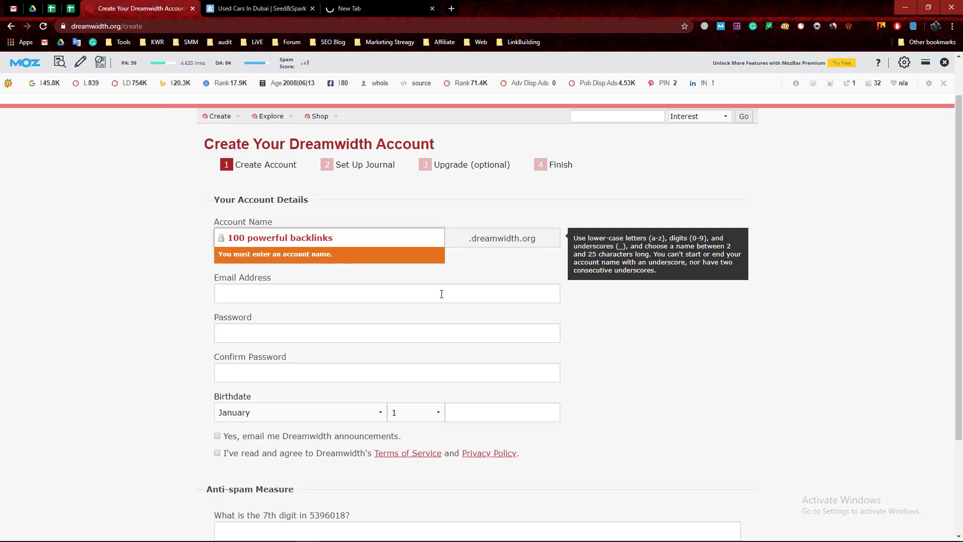
pyautogui.scroll(-1, 442, 297)
pyautogui.press('BackSpace')
pyautogui.click(290, 187)
pyautogui.press('BackSpace')
pyautogui.click(276, 242)
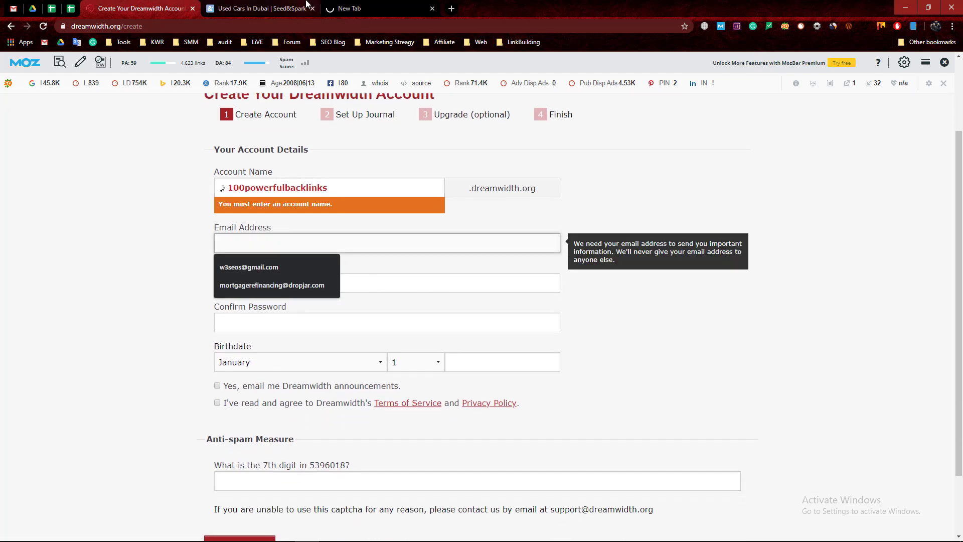
# - Move the temp mail tab to first position and turn on the Browsec VPN
pyautogui.click(291, 8)
pyautogui.moveTo(360, 4); pyautogui.dragTo(125, 4)
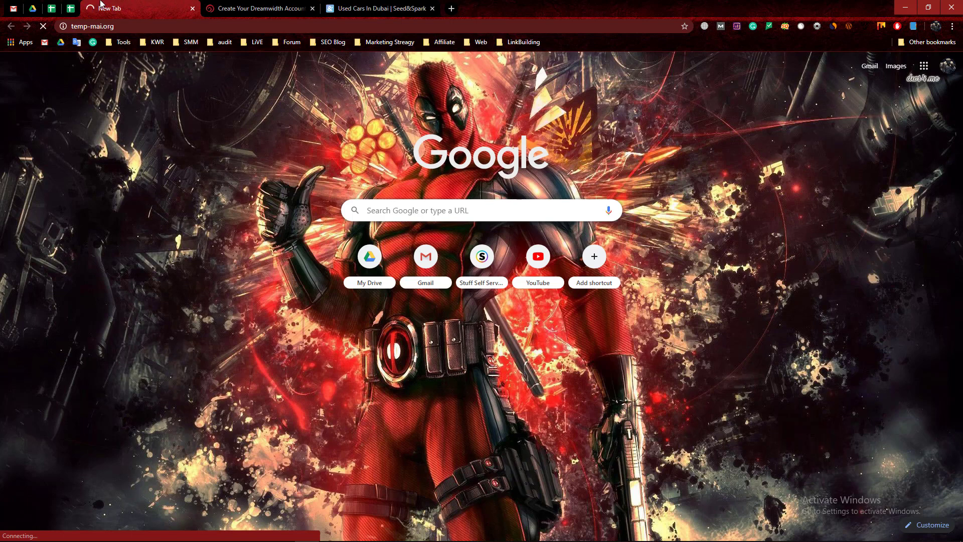
pyautogui.click(705, 26)
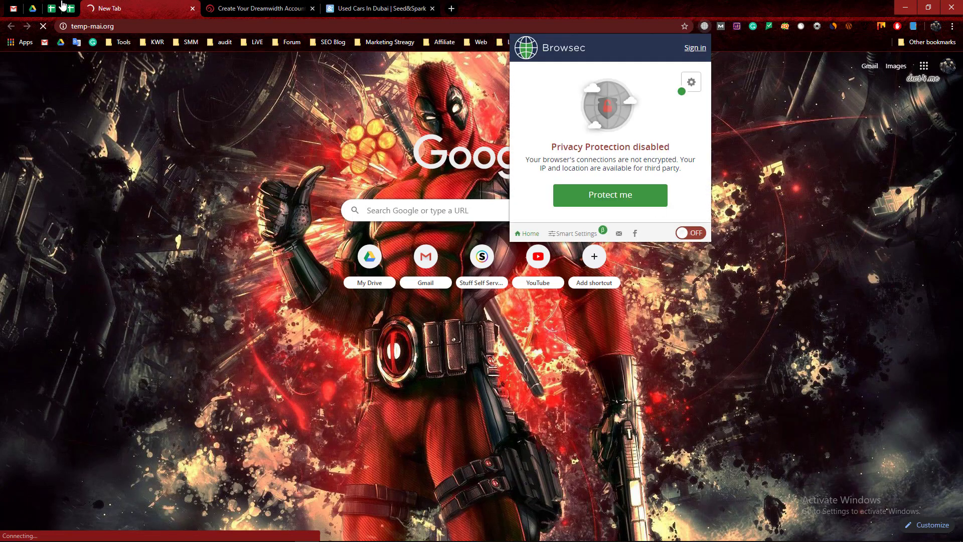
pyautogui.click(688, 229)
pyautogui.click(125, 5)
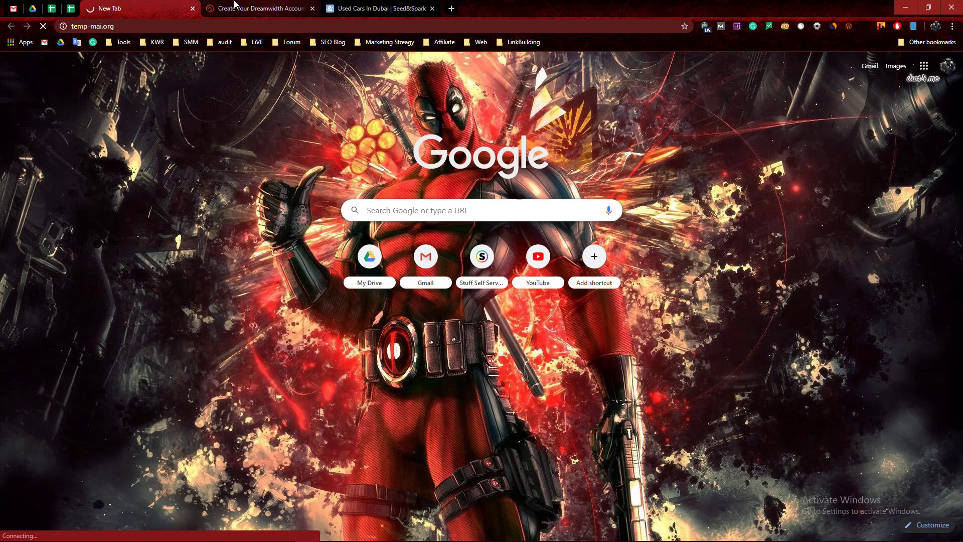
pyautogui.click(261, 8)
# - Retry loading the temporary mail site while the email field stays blank
pyautogui.click(301, 228)
pyautogui.click(342, 266)
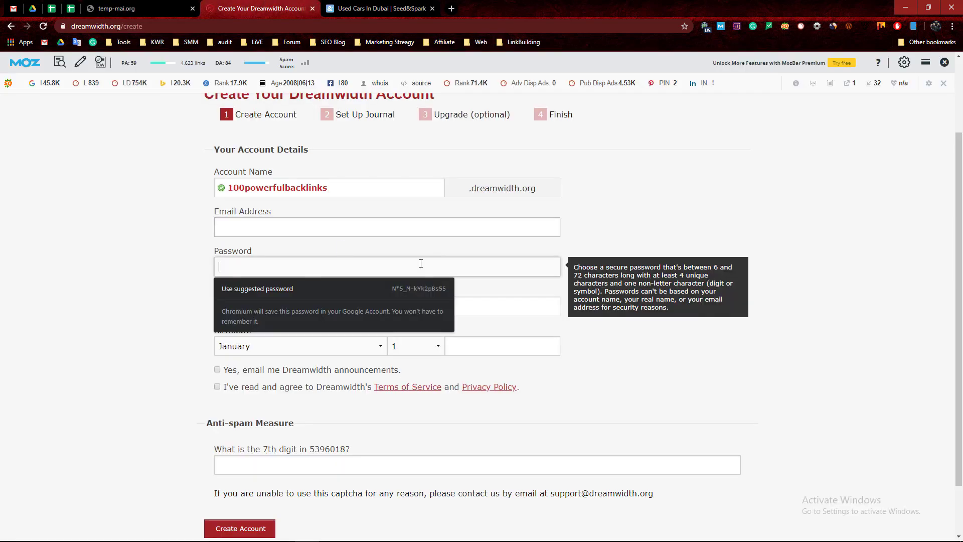
pyautogui.click(332, 222)
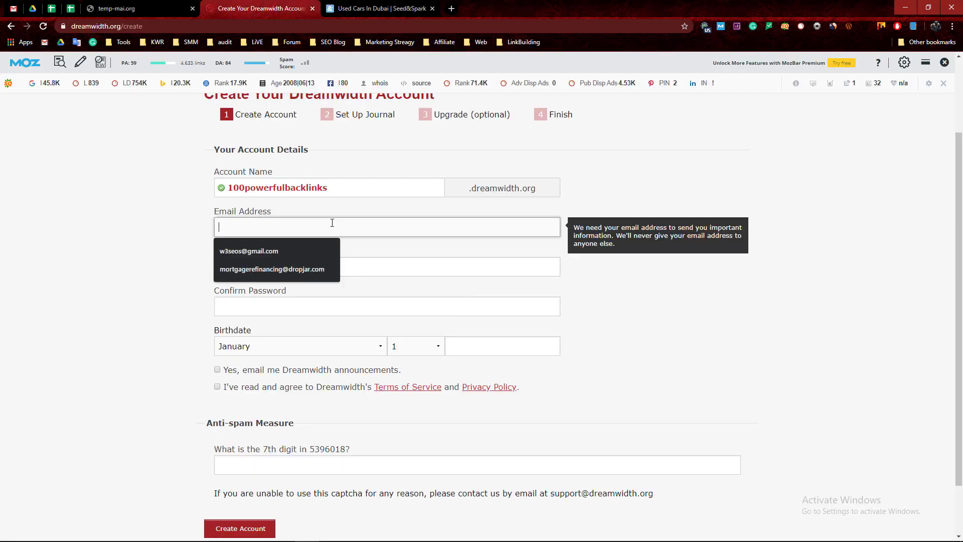
pyautogui.click(127, 8)
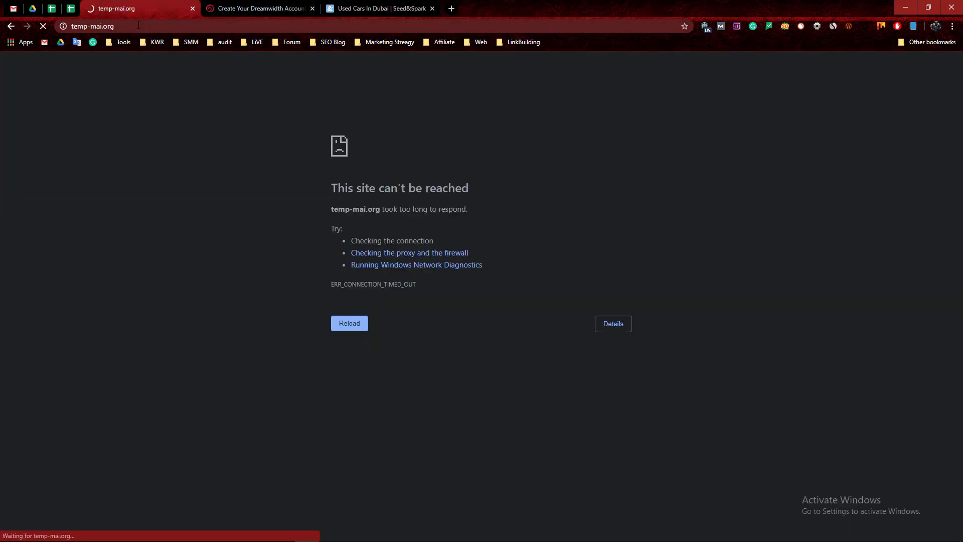
pyautogui.click(138, 25)
pyautogui.click(258, 8)
pyautogui.scroll(-1, 256, 238)
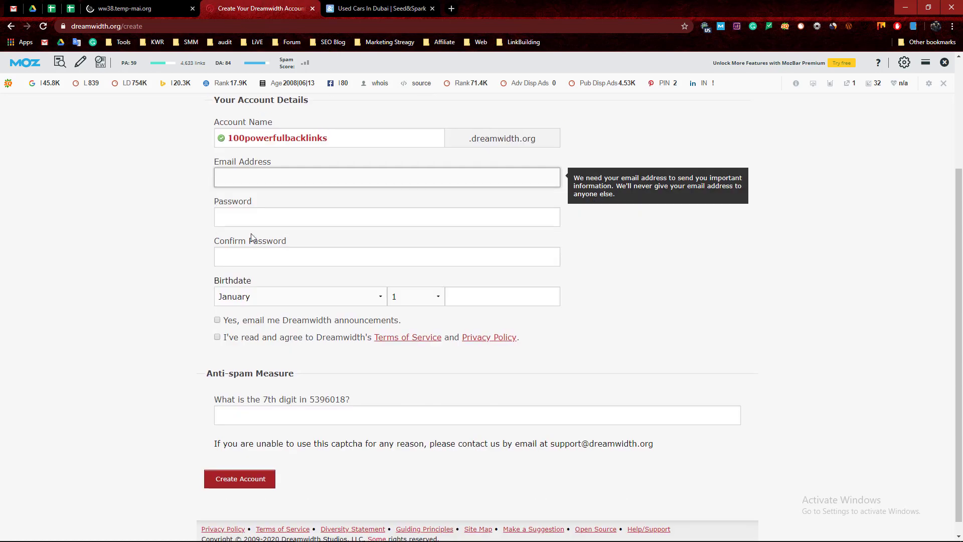
# - Fill the Password field with Chrome's suggested password
pyautogui.click(267, 212)
pyautogui.click(71, 8)
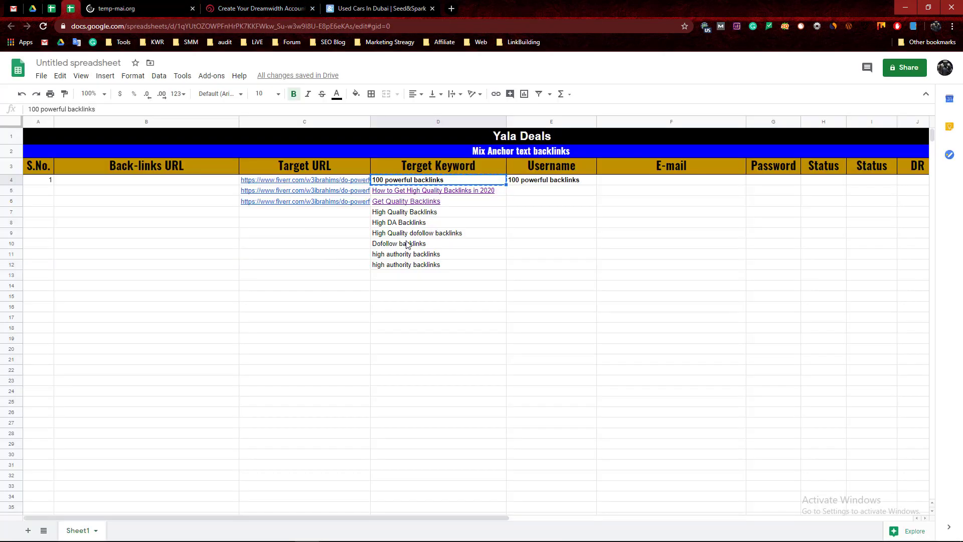
pyautogui.click(414, 215)
pyautogui.click(258, 8)
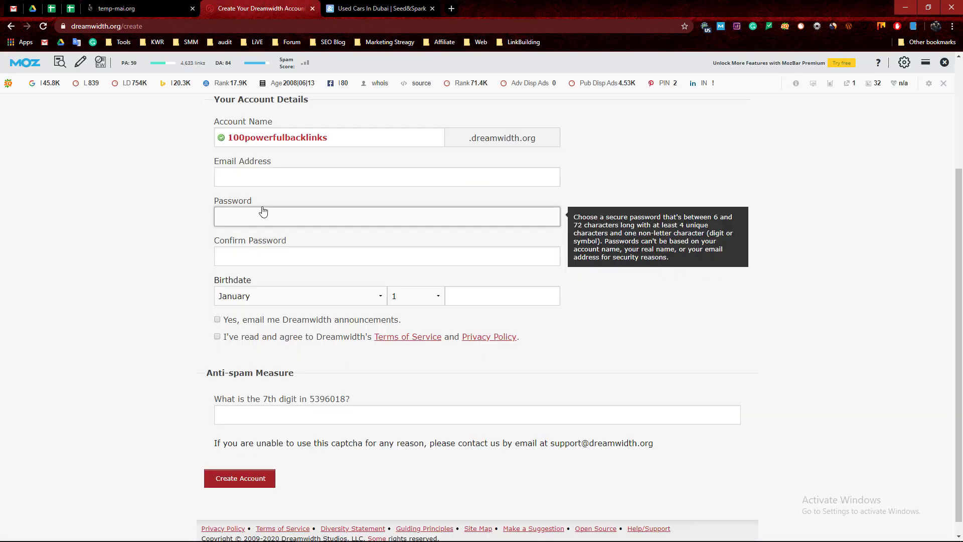
pyautogui.click(255, 219)
pyautogui.click(257, 238)
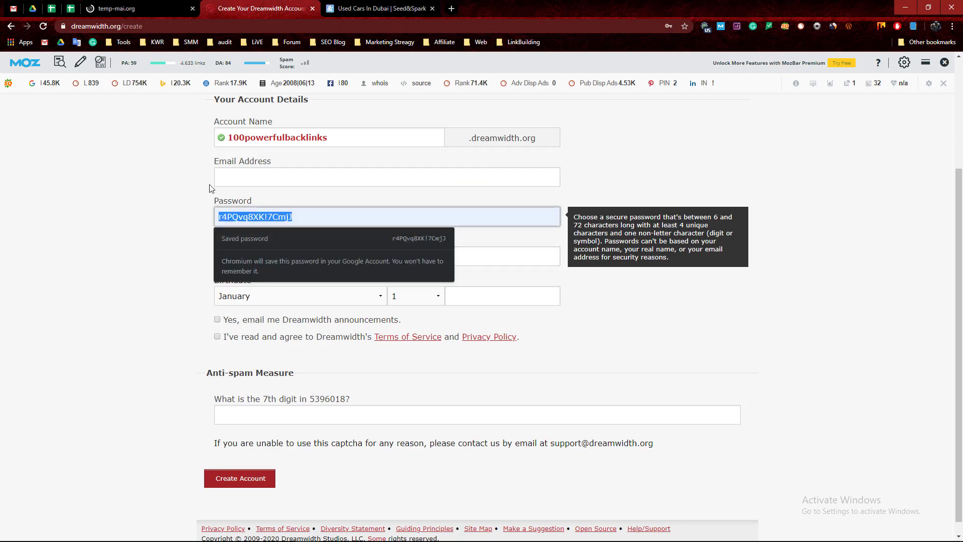
# - Select the Password cell G5 in the backlinks spreadsheet
pyautogui.click(72, 7)
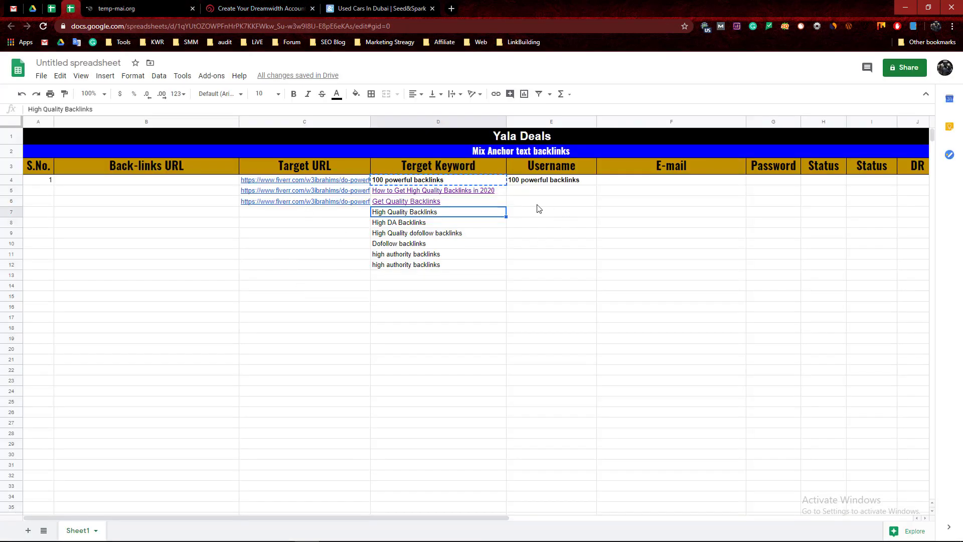
pyautogui.click(660, 194)
pyautogui.click(771, 193)
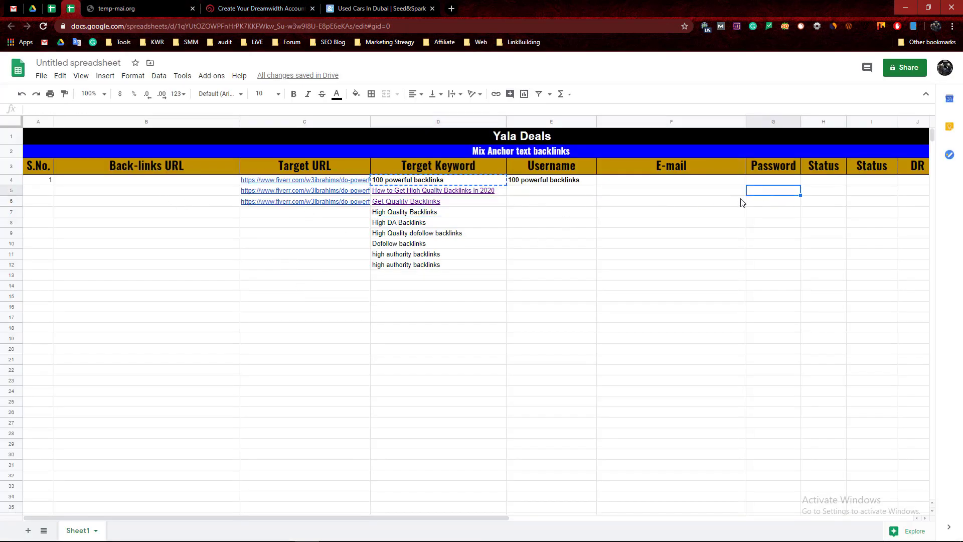
# - Record the password in sheet cell G5 and paste it into Confirm Password
pyautogui.hotkey('ctrl', 'v')
pyautogui.click(270, 6)
pyautogui.click(299, 258)
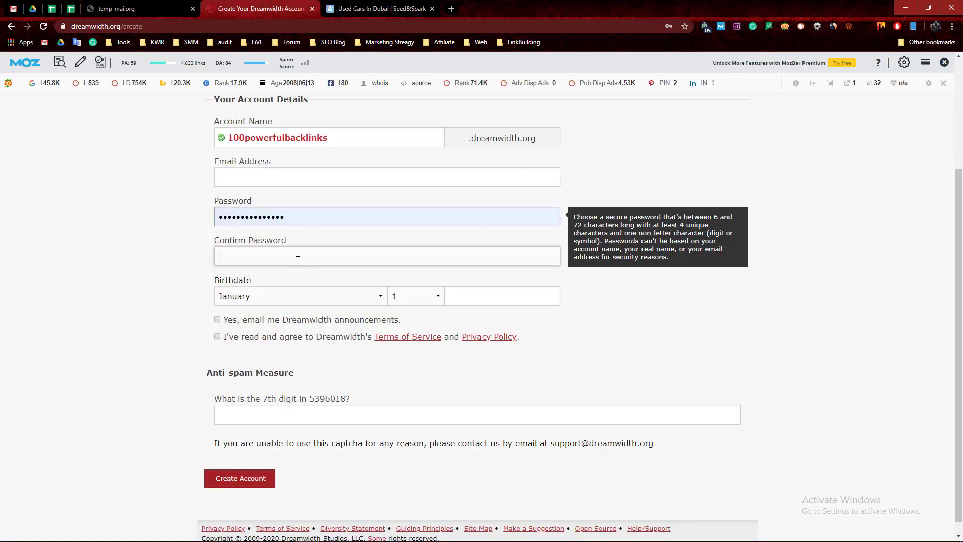
pyautogui.hotkey('ctrl', 'v')
# - Set the birthdate to November 5, 1997
pyautogui.click(276, 301)
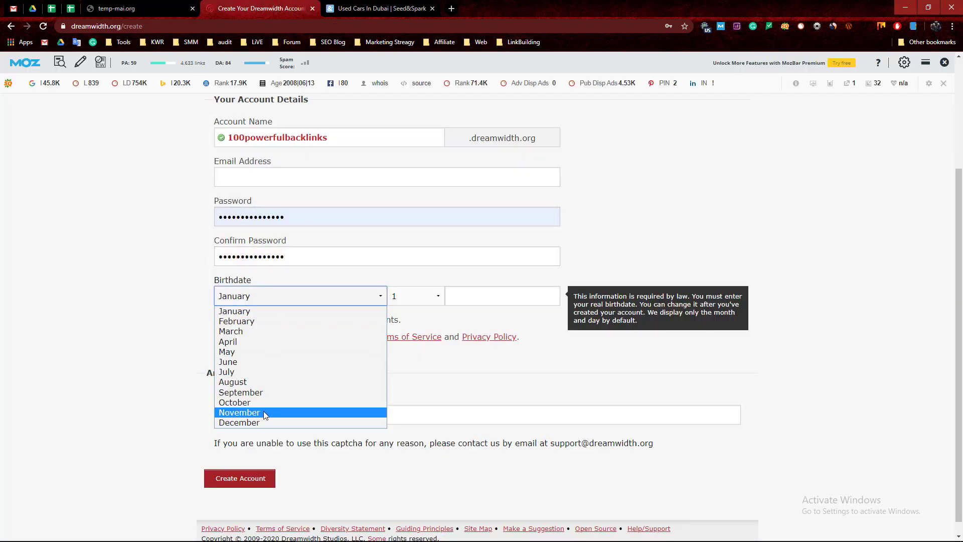
pyautogui.click(240, 413)
pyautogui.click(416, 296)
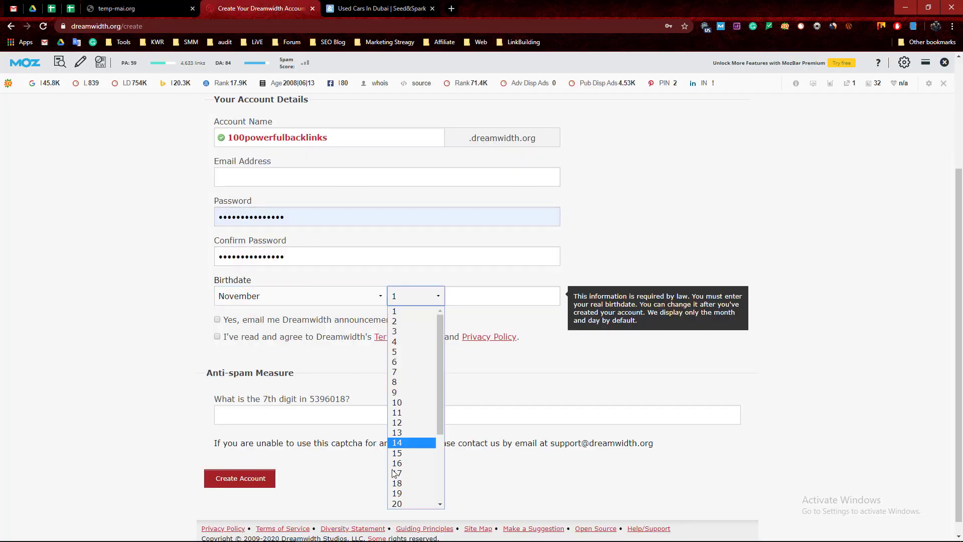
pyautogui.click(405, 352)
pyautogui.click(485, 301)
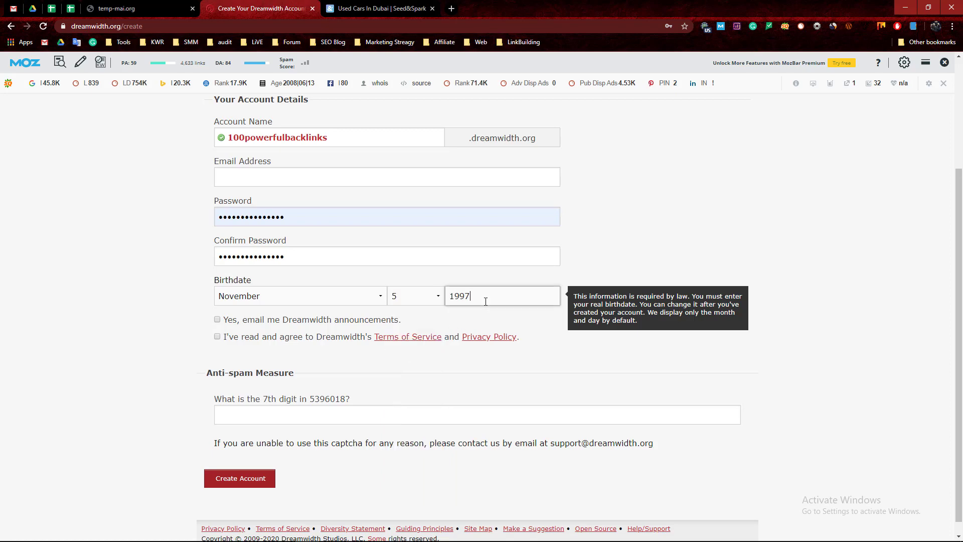
pyautogui.write('1997')
# - Answer the anti-spam question with 8 and accept the announcements and terms checkboxes
pyautogui.scroll(-1, 286, 422)
pyautogui.click(289, 402)
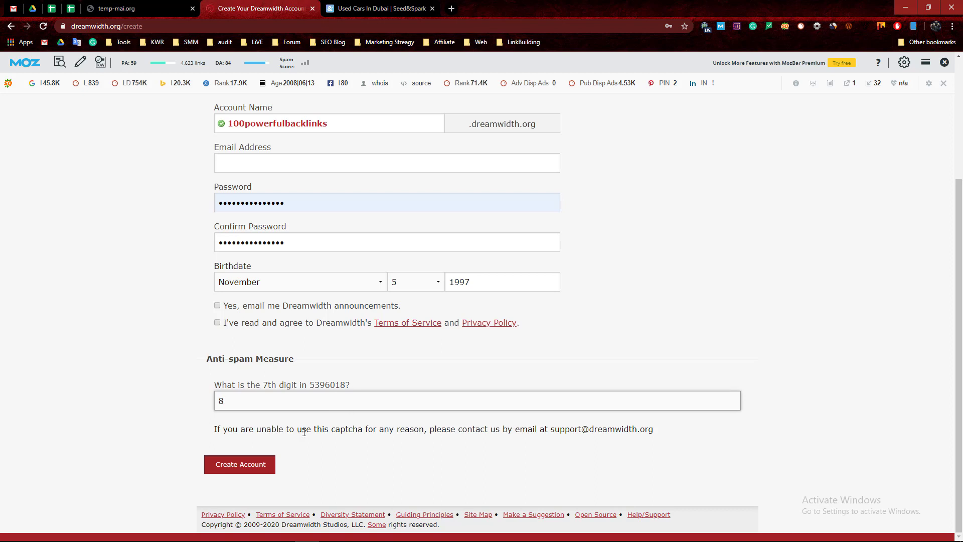
pyautogui.click(221, 306)
pyautogui.click(218, 322)
pyautogui.scroll(3, 278, 327)
# - Search for a temp mail site and copy its disposable email address
pyautogui.click(266, 262)
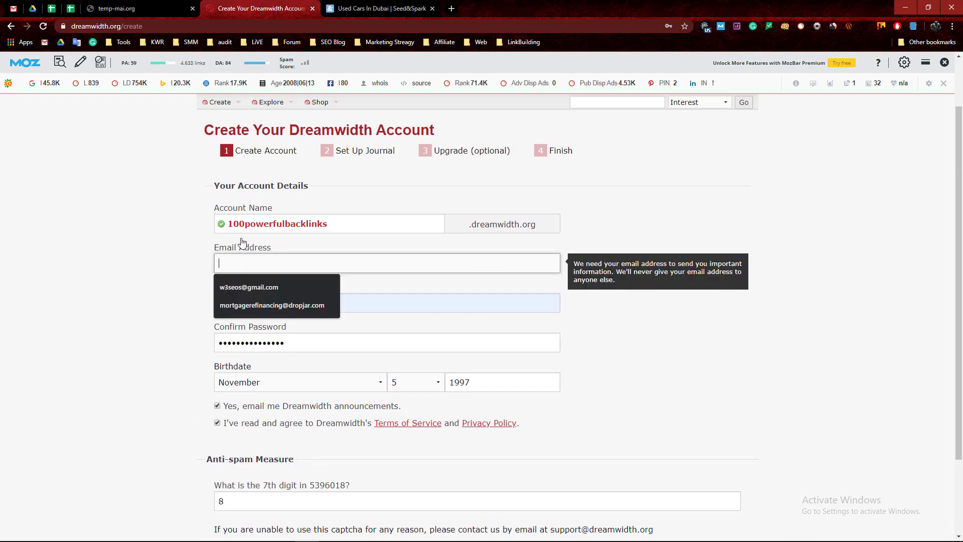
pyautogui.click(144, 4)
pyautogui.click(200, 26)
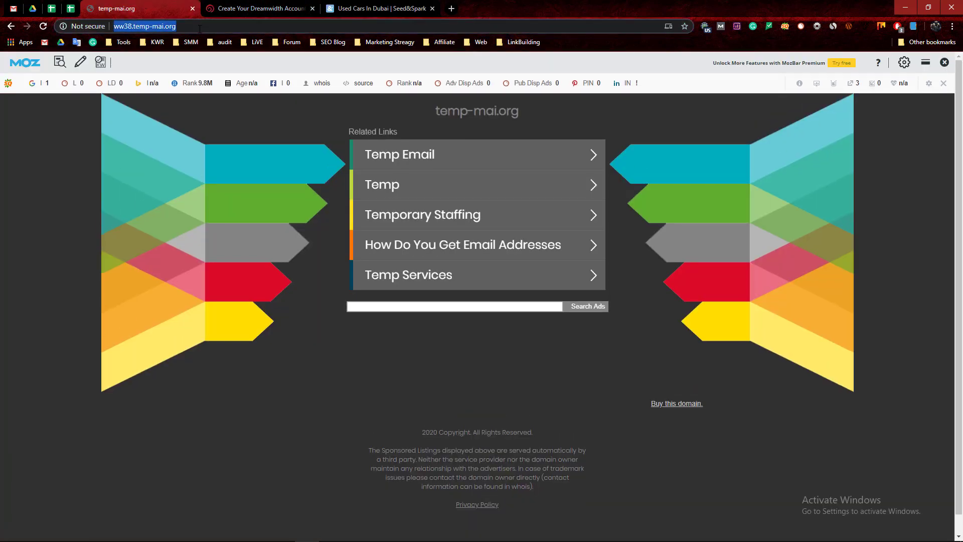
pyautogui.write('temp mail')
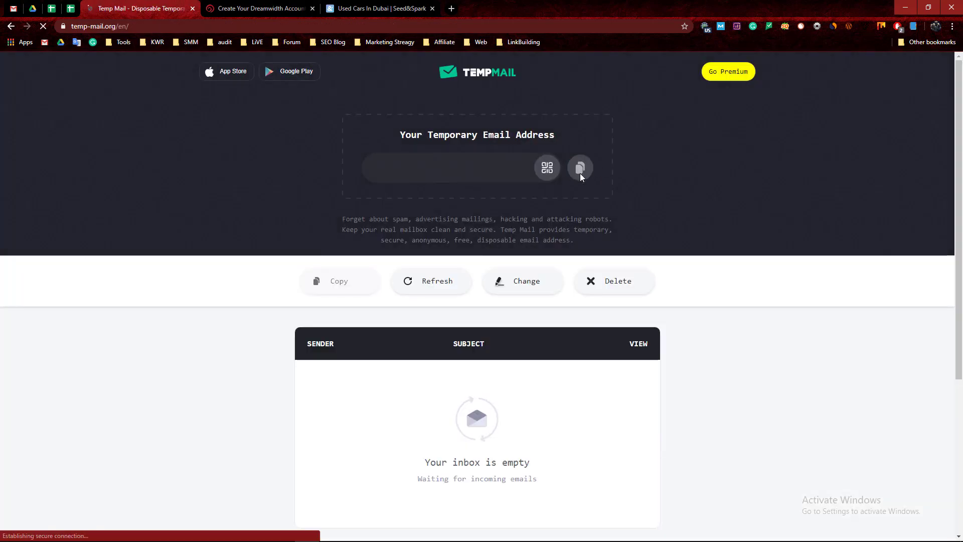
pyautogui.click(581, 208)
# - Paste the disposable address as the account email and submit Create Account
pyautogui.click(261, 8)
pyautogui.hotkey('ctrl', 'v')
pyautogui.scroll(-2, 360, 308)
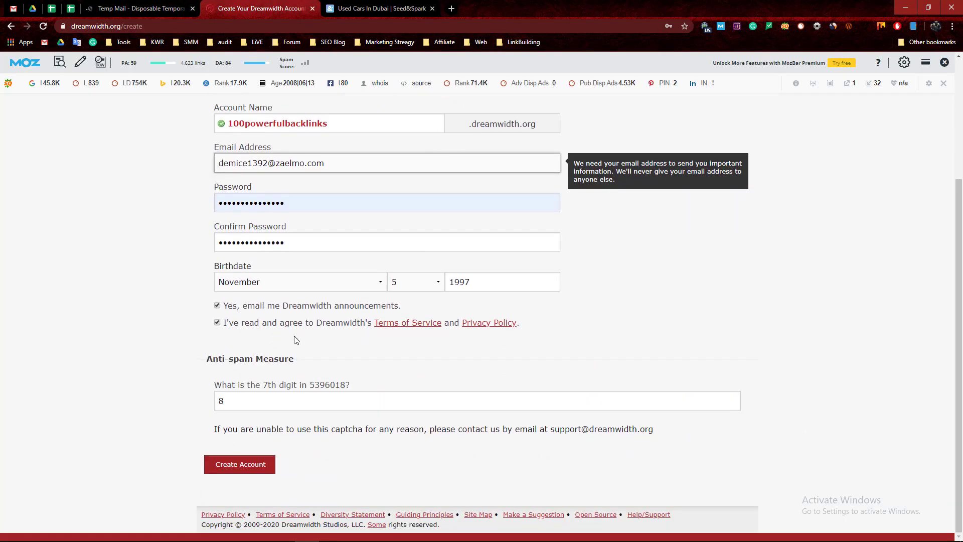
pyautogui.click(253, 466)
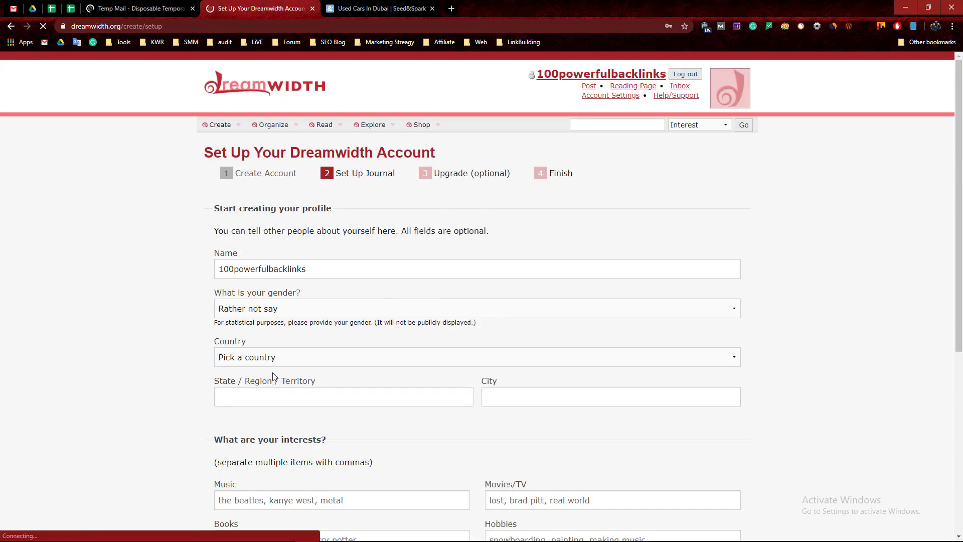
# - Set the profile gender to Male
pyautogui.scroll(-2, 273, 376)
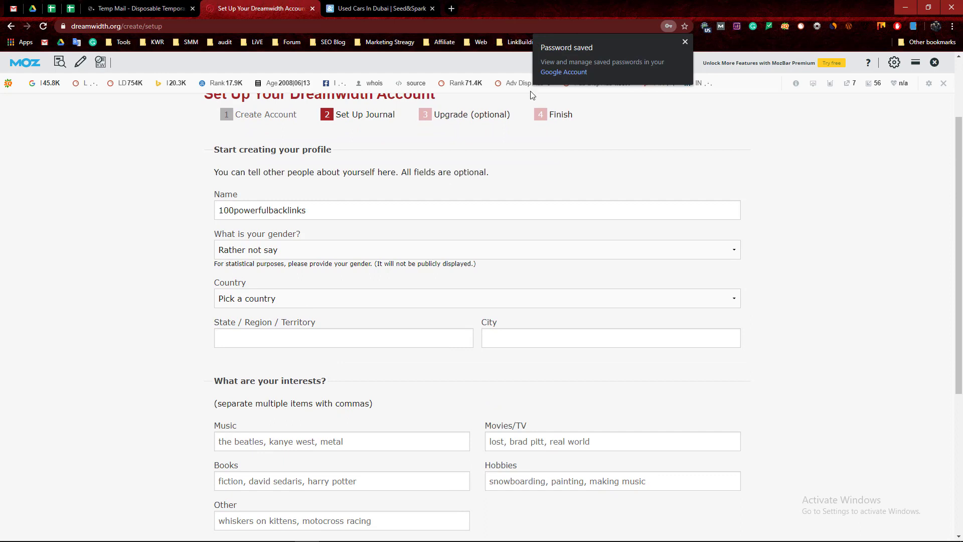
pyautogui.click(288, 251)
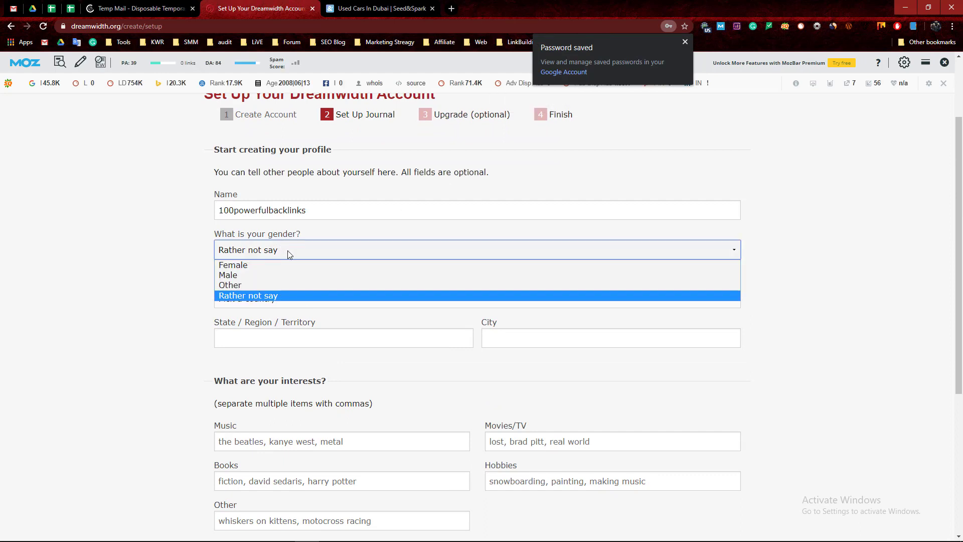
pyautogui.click(287, 251)
pyautogui.click(287, 251)
pyautogui.click(254, 276)
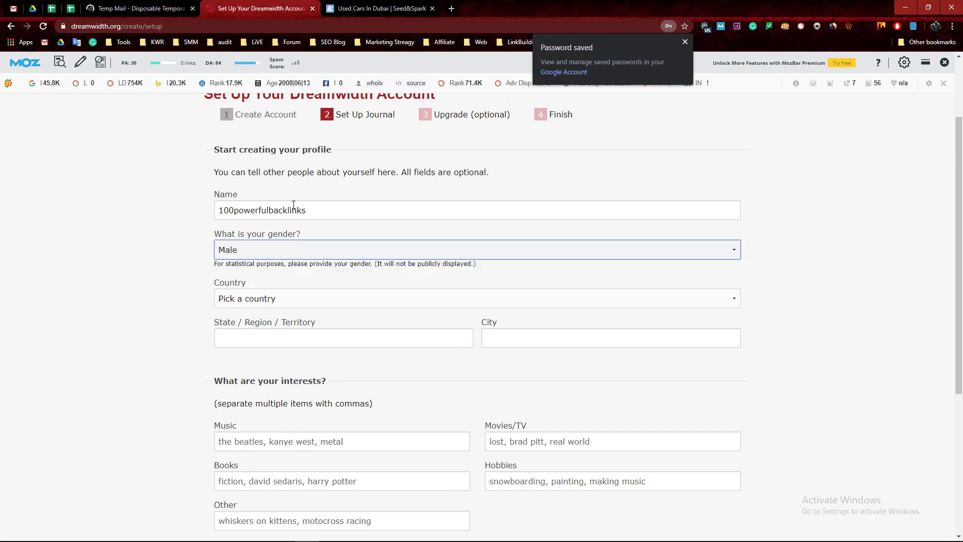
# - Set the location to United States, Texas, Houston
pyautogui.click(316, 299)
pyautogui.click(228, 321)
pyautogui.scroll(-2, 228, 321)
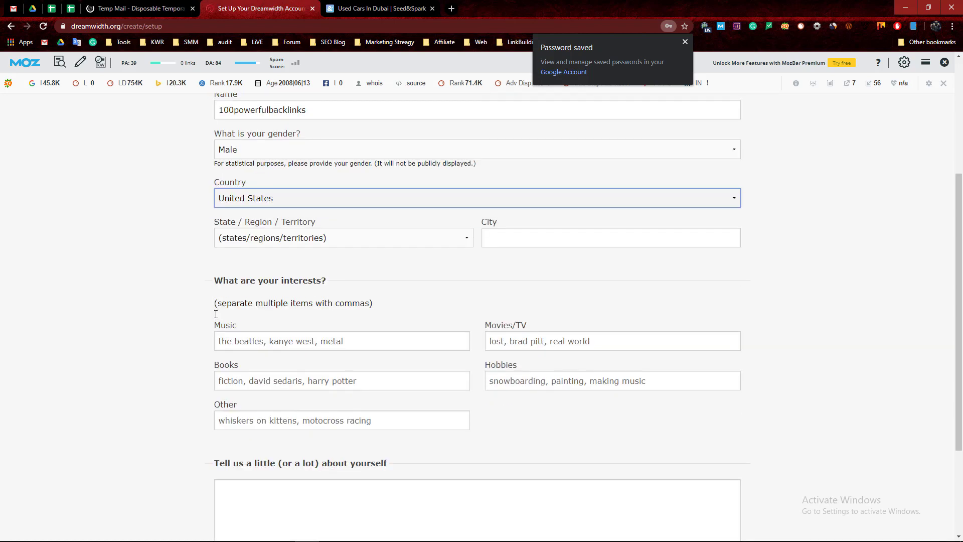
pyautogui.click(408, 238)
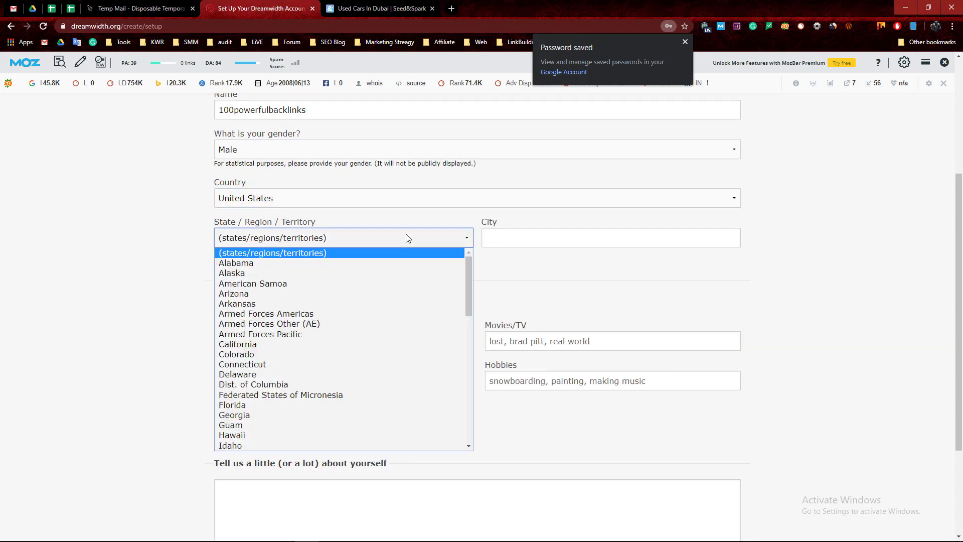
pyautogui.scroll(-2, 300, 426)
pyautogui.scroll(-8, 300, 428)
pyautogui.click(270, 368)
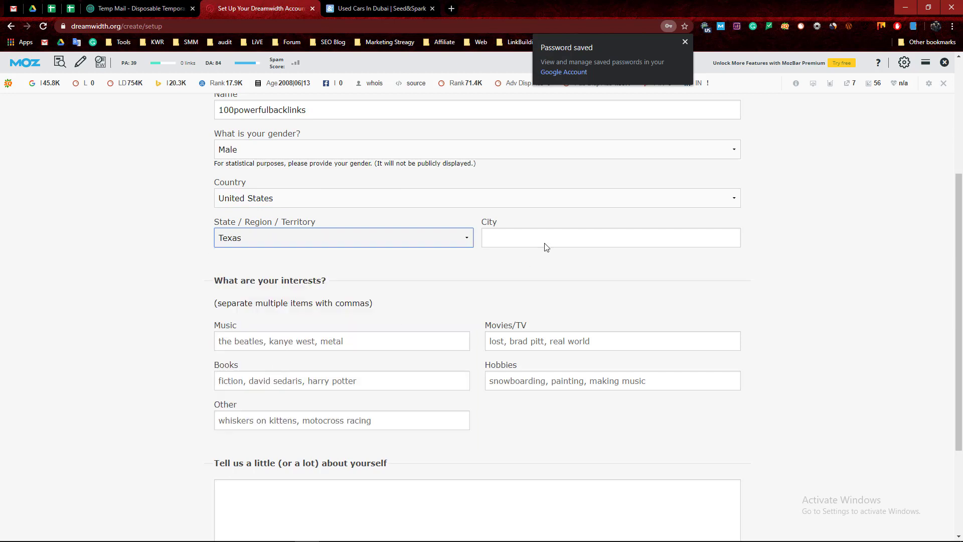
pyautogui.click(549, 232)
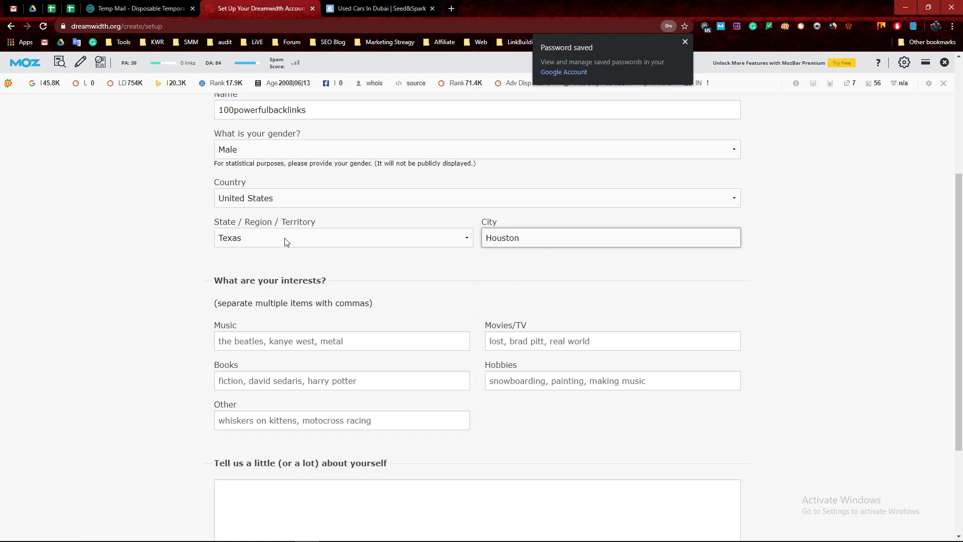
pyautogui.click(566, 267)
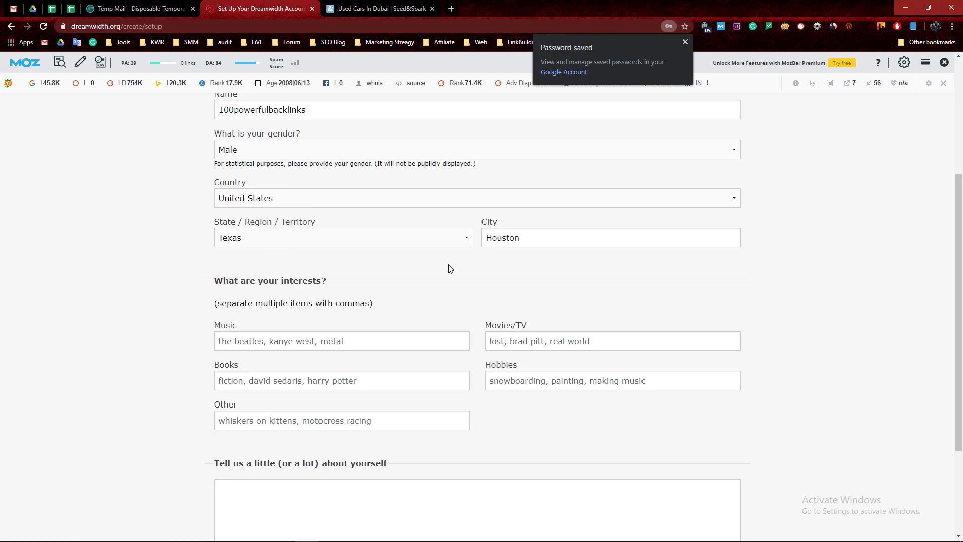
# - Copy the prepared backlinks bio from Notepad++ into the about-yourself section
pyautogui.scroll(-3, 449, 270)
pyautogui.scroll(1, 422, 277)
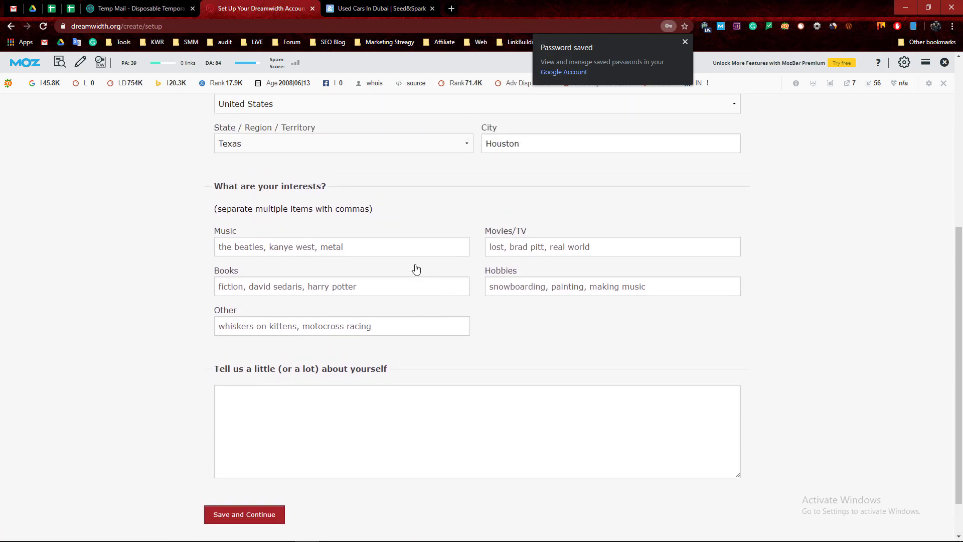
pyautogui.click(301, 397)
pyautogui.moveTo(254, 533)
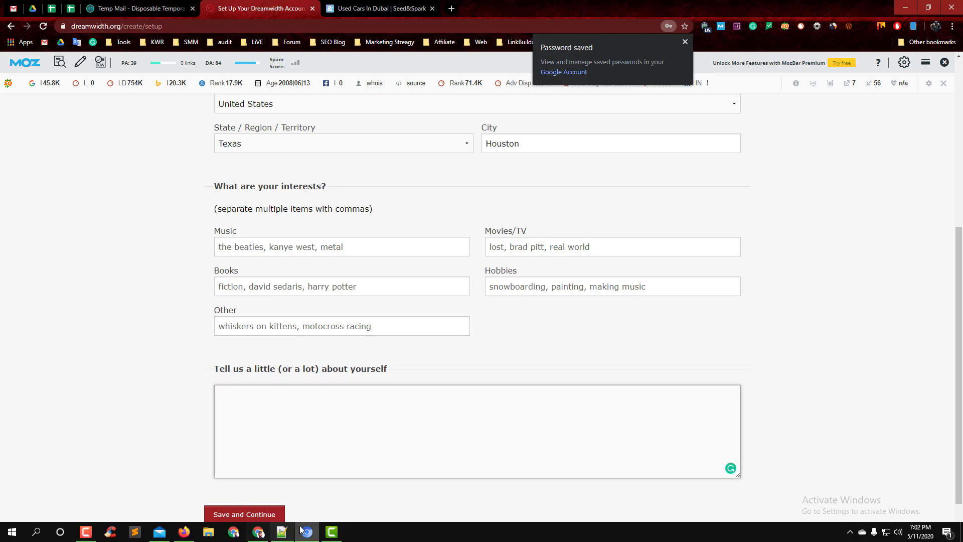
pyautogui.click(283, 533)
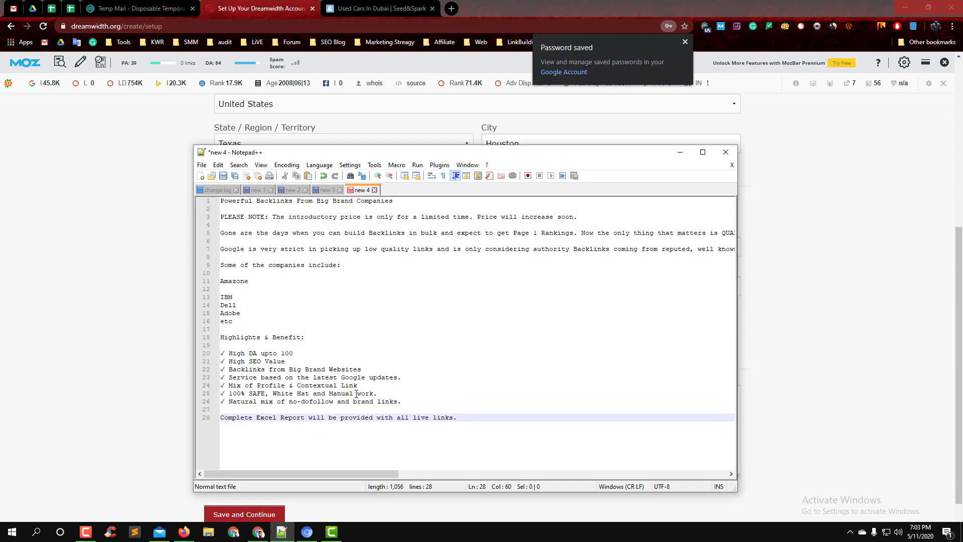
pyautogui.moveTo(507, 424); pyautogui.dragTo(1, 41)
pyautogui.hotkey('ctrl', 'c')
pyautogui.click(5, 104)
pyautogui.click(326, 417)
pyautogui.hotkey('ctrl', 'v')
# - Save the profile setup and decline the paid account upgrade
pyautogui.scroll(5, 227, 369)
pyautogui.scroll(-7, 227, 387)
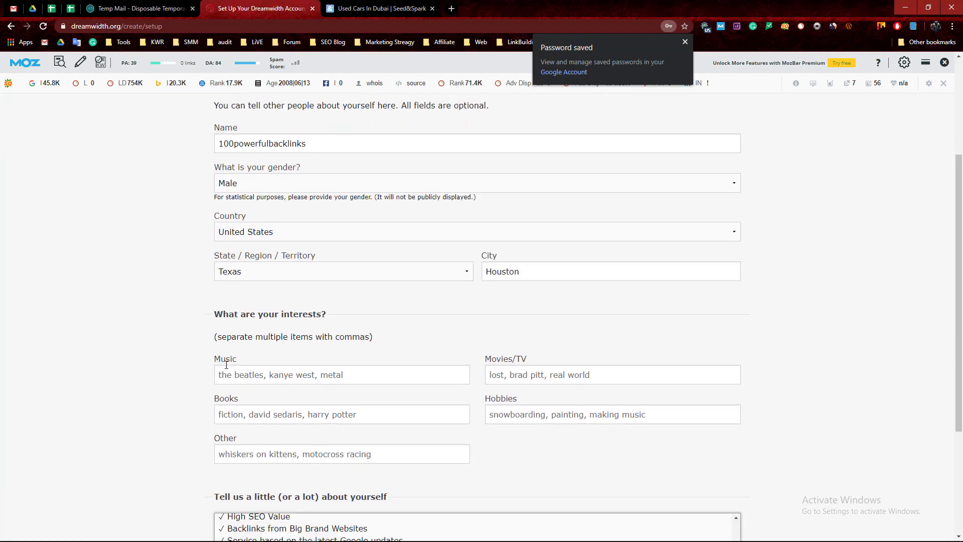
pyautogui.click(248, 472)
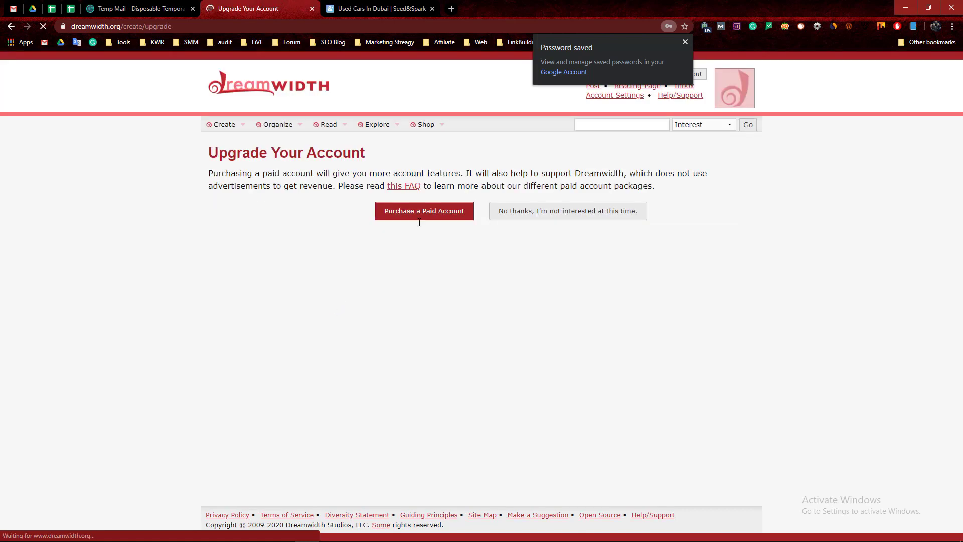
pyautogui.click(528, 255)
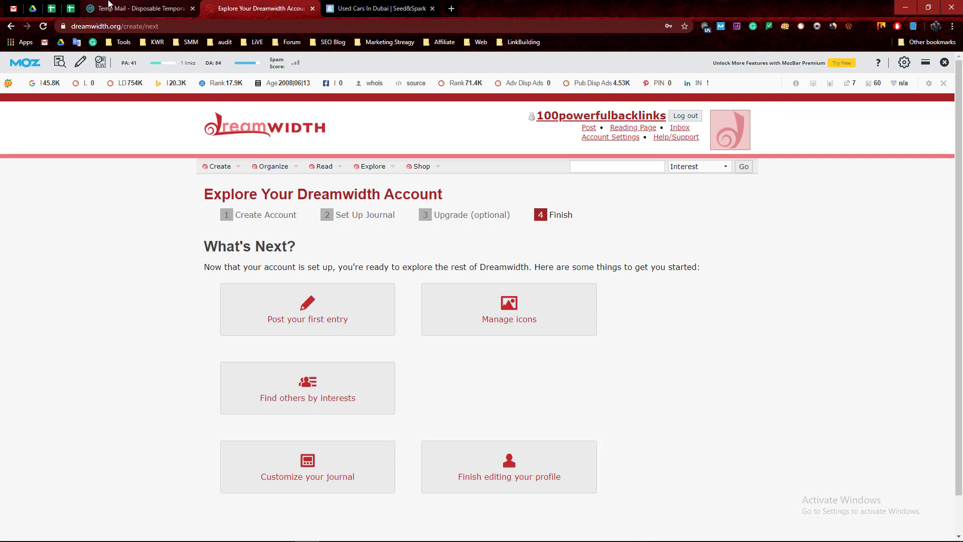
# - Open the Dreamwidth welcome email in Temp Mail and follow its confirmation link
pyautogui.click(138, 8)
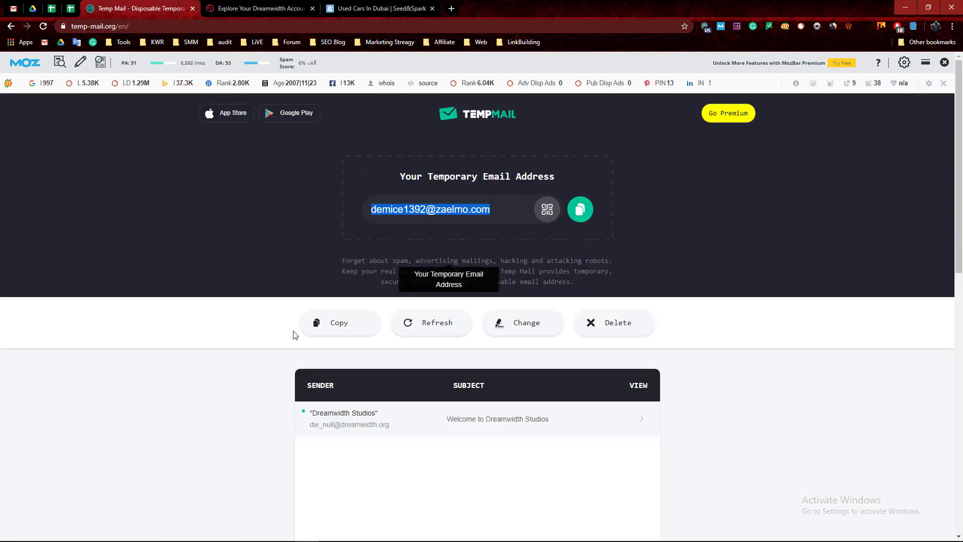
pyautogui.click(345, 421)
pyautogui.scroll(-3, 335, 414)
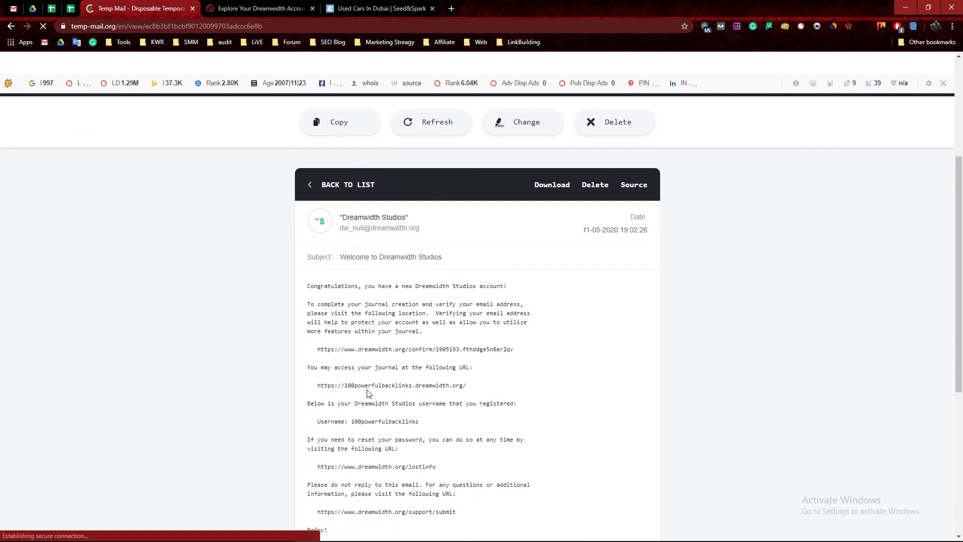
pyautogui.tripleClick(268, 329)
pyautogui.rightClick(268, 330)
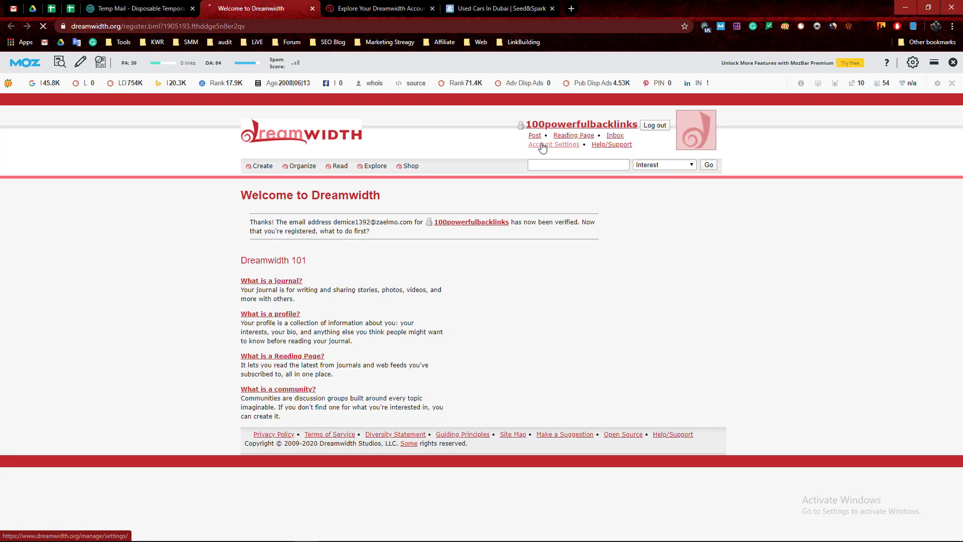
# - Go from Account Settings to Edit Profile and reach the website Link URL and Link Name fields
pyautogui.click(542, 146)
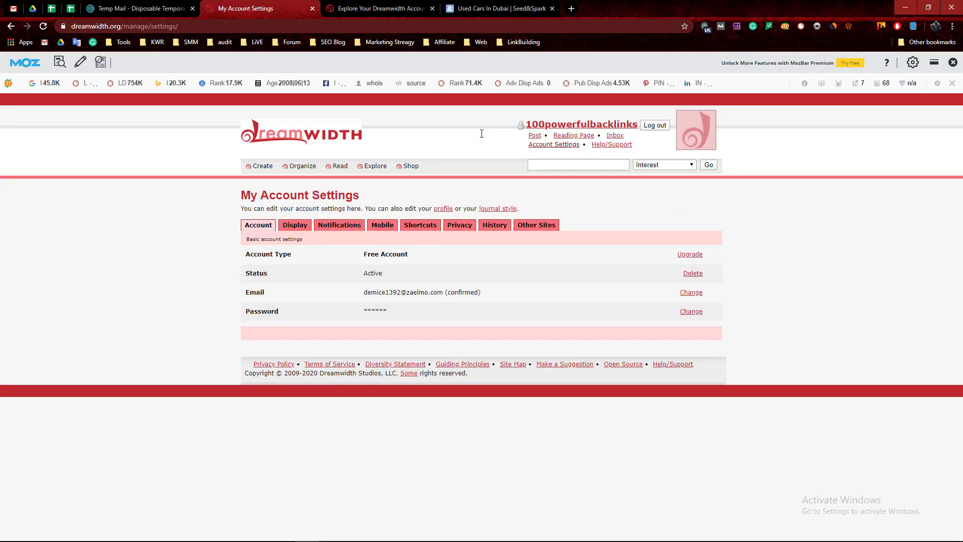
pyautogui.click(443, 210)
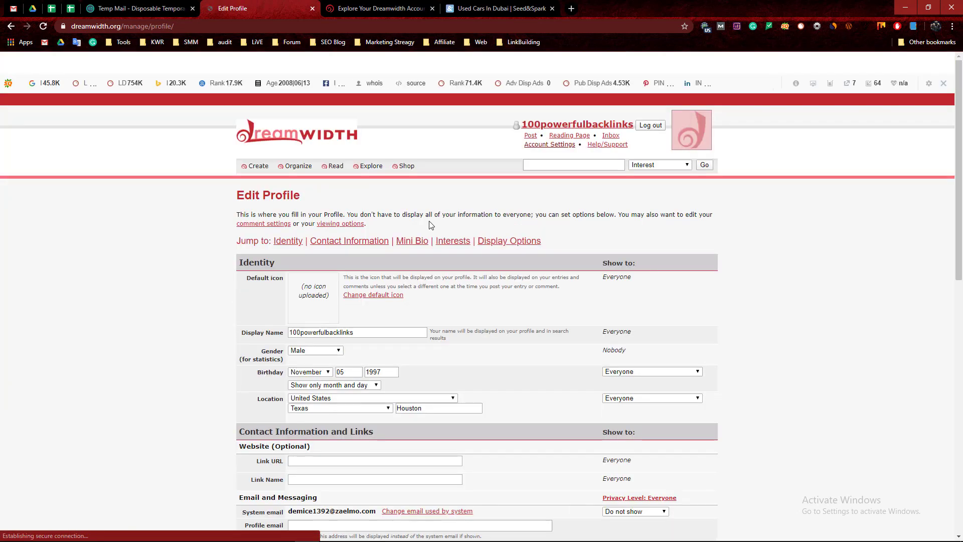
pyautogui.scroll(-6, 430, 225)
pyautogui.click(326, 158)
pyautogui.press('Escape')
pyautogui.click(320, 174)
pyautogui.moveTo(235, 4); pyautogui.dragTo(115, 4)
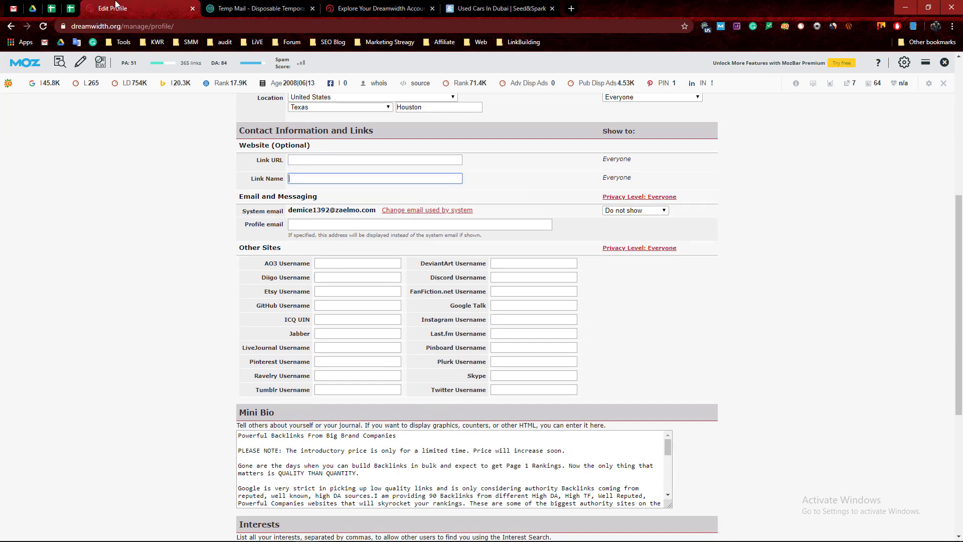
# - Paste the Fiverr gig URL from cell C4 into the Link URL field
pyautogui.click(317, 163)
pyautogui.click(73, 9)
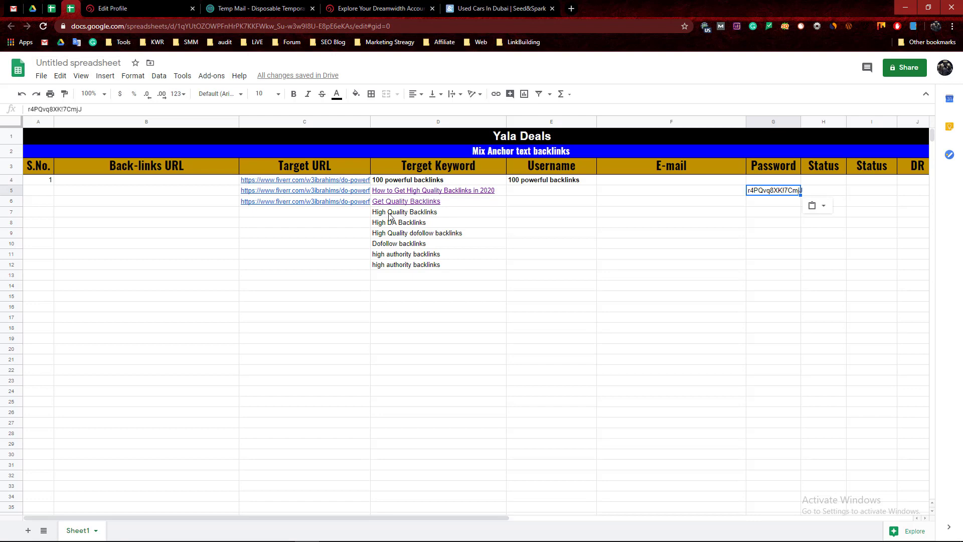
pyautogui.click(328, 182)
pyautogui.hotkey('ctrl', 'c')
pyautogui.click(112, 9)
pyautogui.hotkey('ctrl', 'v')
# - Paste '100 powerful backlinks' from cell D4 into the Link Name field
pyautogui.click(71, 9)
pyautogui.click(409, 181)
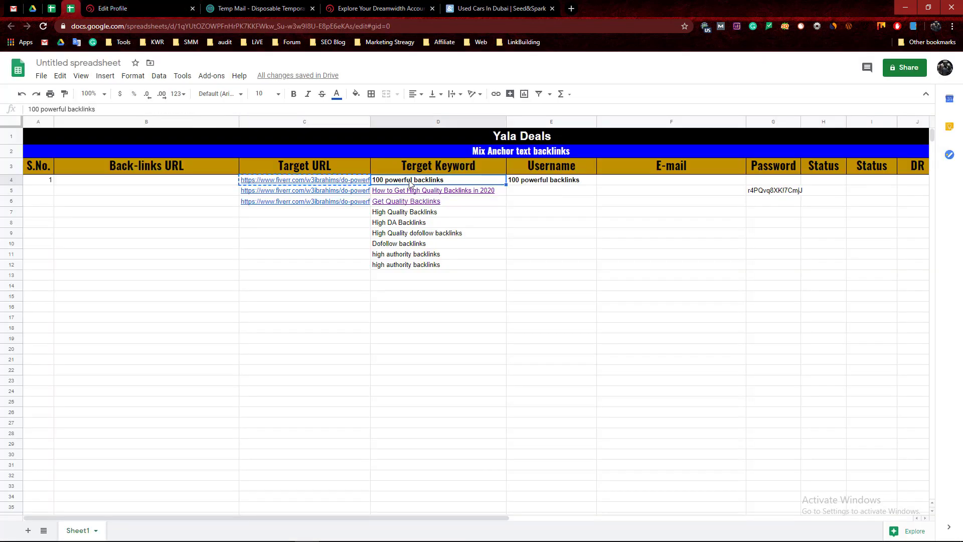
pyautogui.hotkey('ctrl', 'c')
pyautogui.click(113, 9)
pyautogui.click(312, 180)
pyautogui.hotkey('ctrl', 'v')
# - Save the edited profile with its Fiverr website link using Save Changes
pyautogui.scroll(-1, 481, 189)
pyautogui.scroll(1, 481, 189)
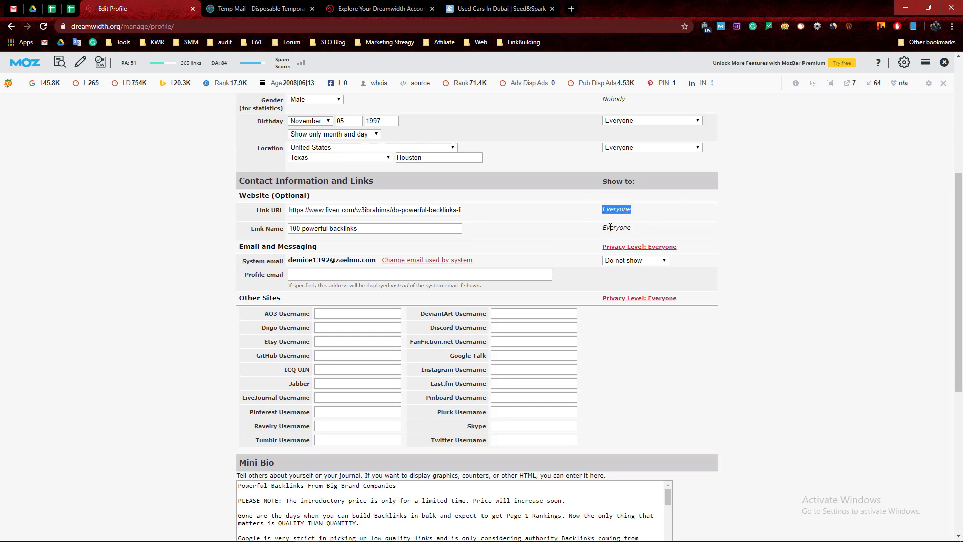
pyautogui.scroll(-1, 472, 250)
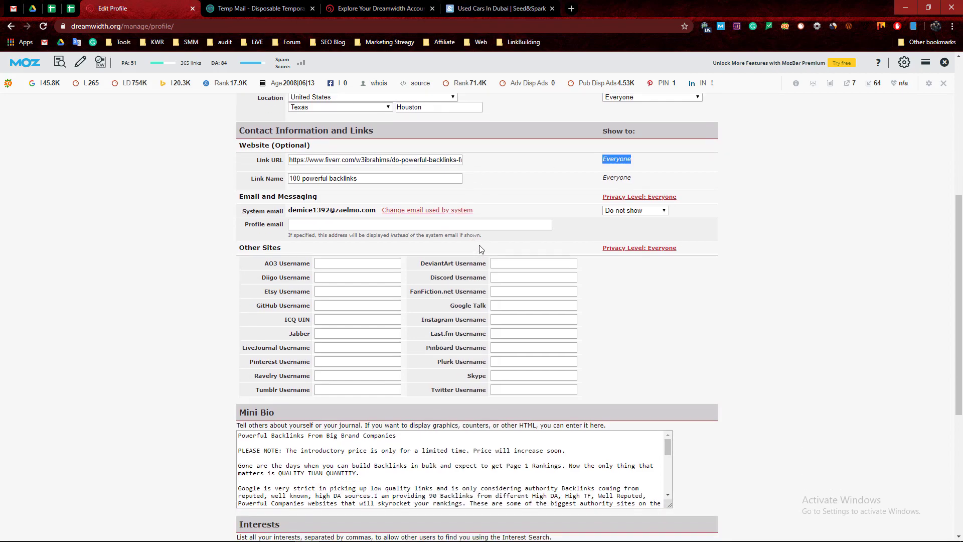
pyautogui.scroll(-5, 474, 247)
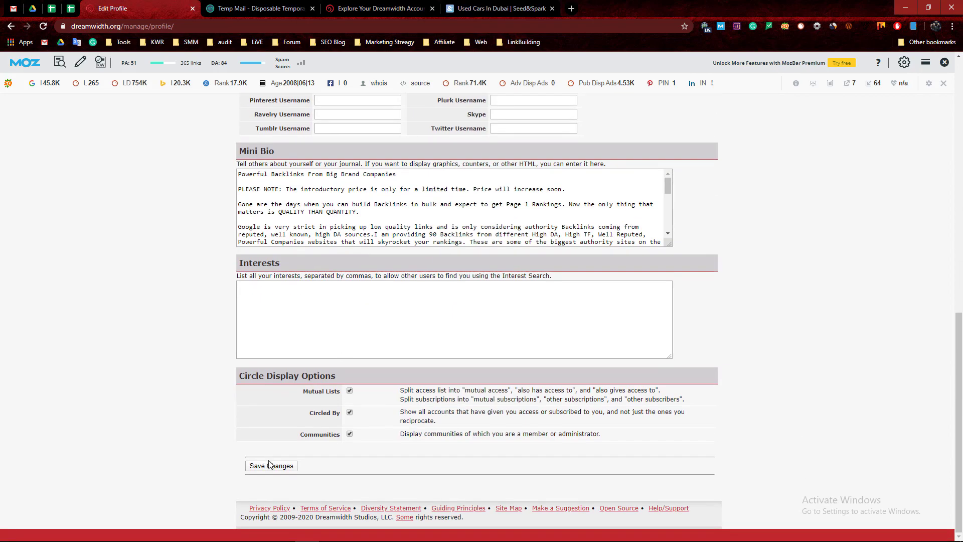
pyautogui.click(271, 466)
pyautogui.scroll(-6, 285, 434)
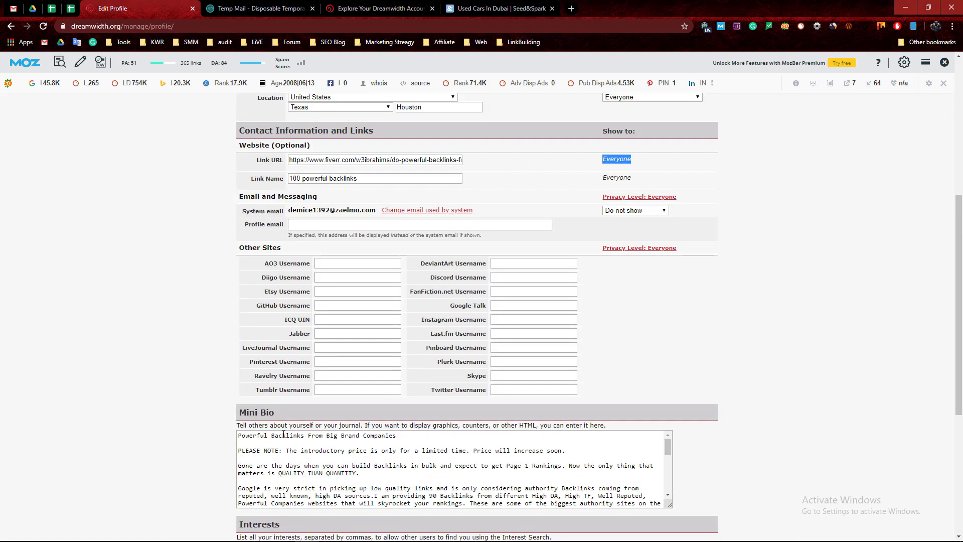
pyautogui.scroll(-5, 285, 433)
pyautogui.click(275, 466)
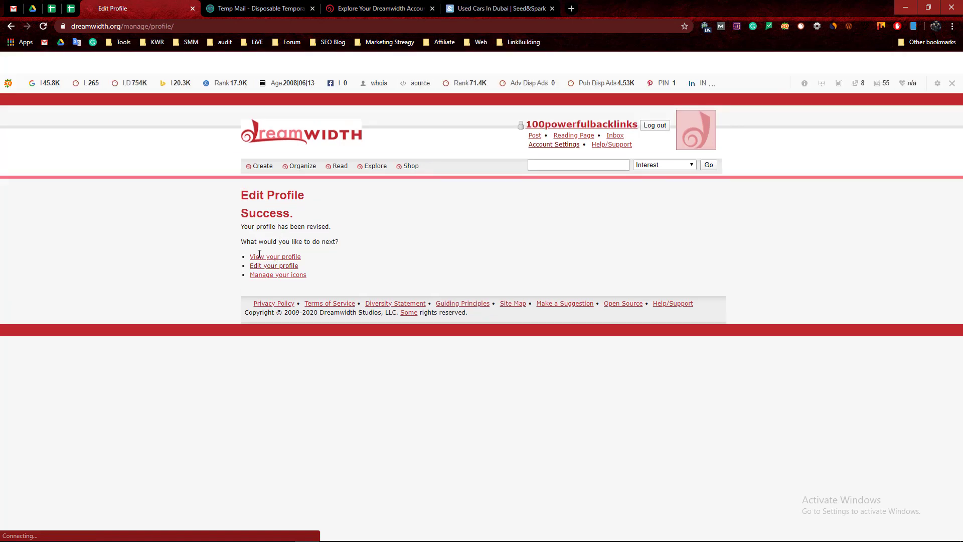
# - Open the public Dreamwidth profile in a new tab and inspect the username link's code
pyautogui.middleClick(260, 255)
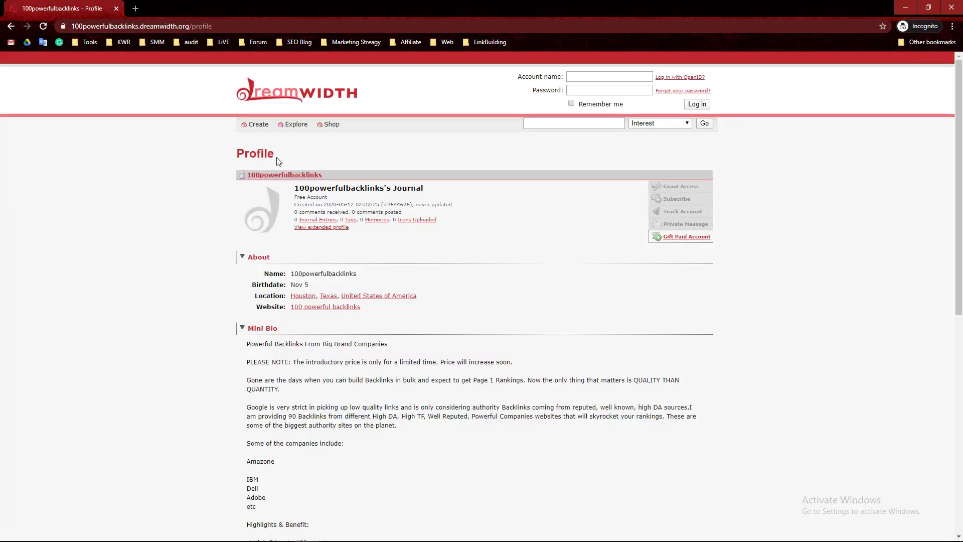
pyautogui.rightClick(300, 177)
pyautogui.click(364, 251)
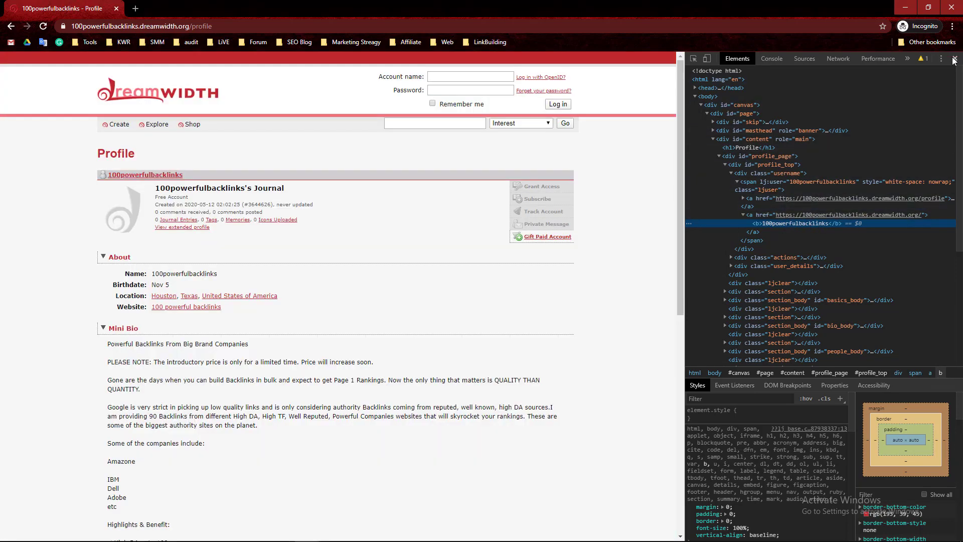
pyautogui.click(955, 60)
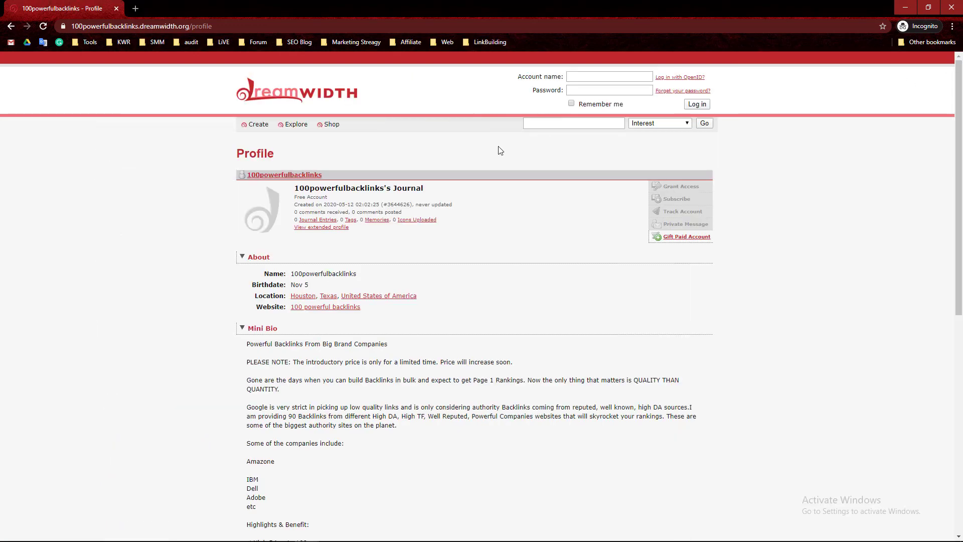
pyautogui.scroll(-1, 288, 347)
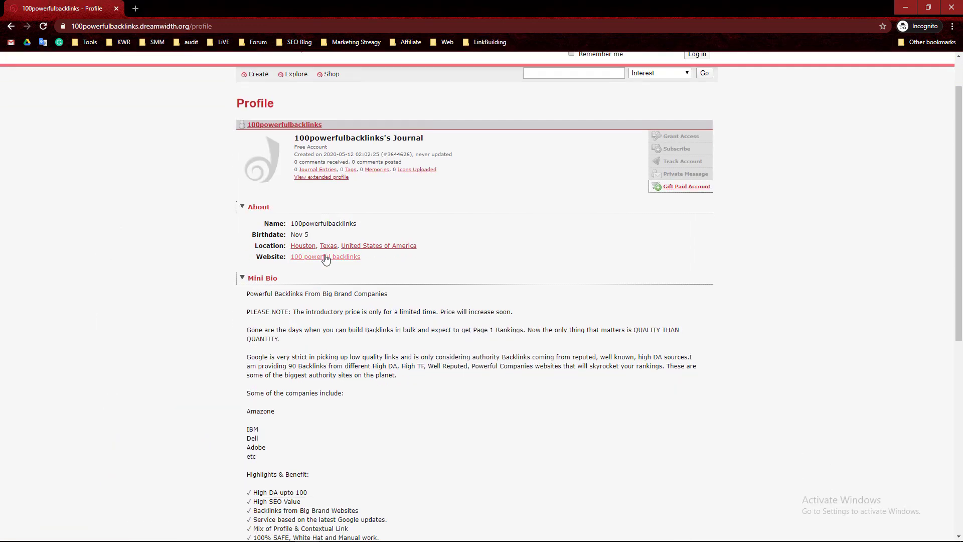
# - Check the '100 powerful backlinks' Website link's href, then open the Fiverr gig in a new tab
pyautogui.rightClick(309, 264)
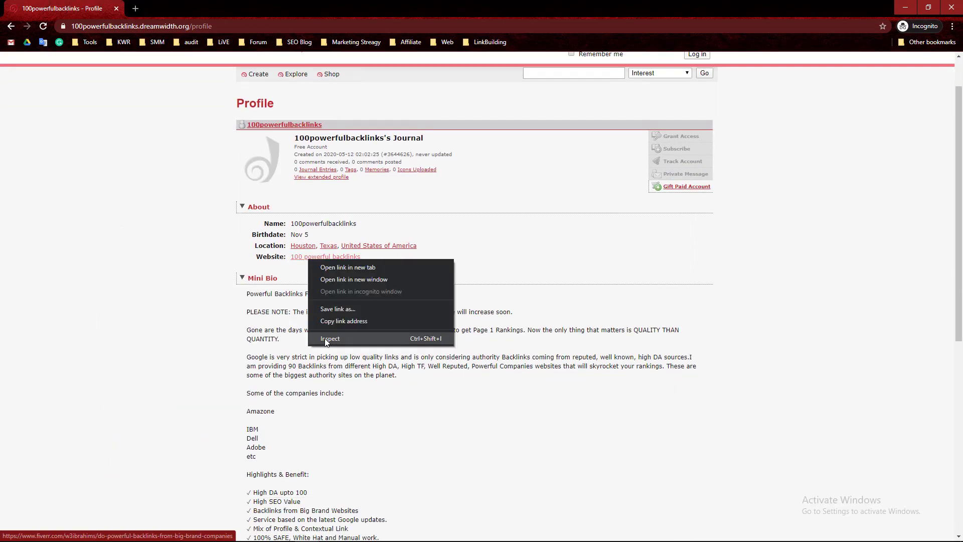
pyautogui.click(344, 337)
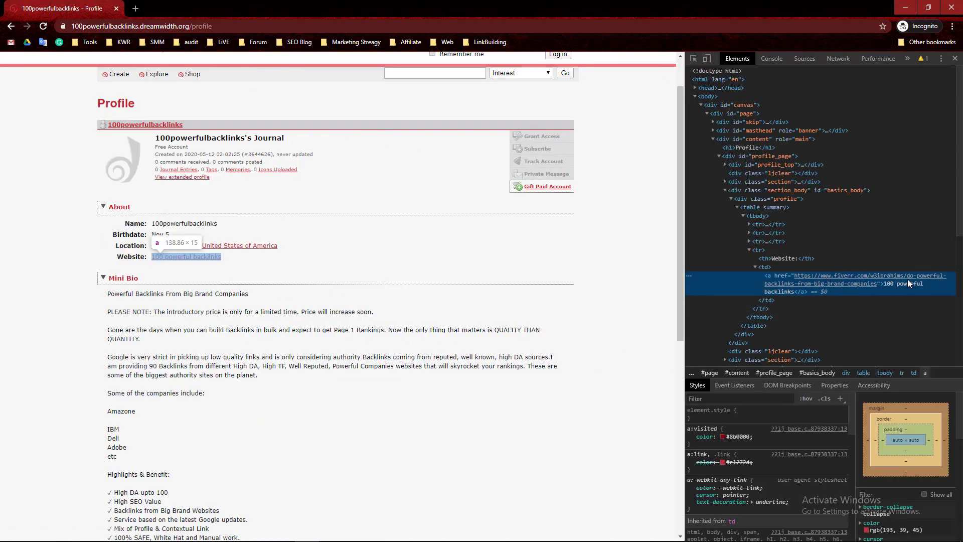
pyautogui.click(955, 58)
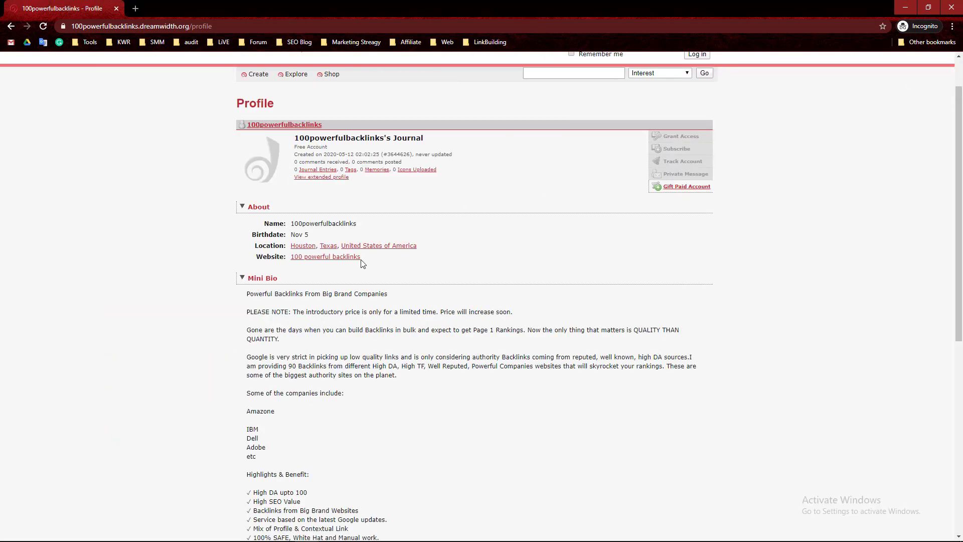
pyautogui.scroll(-1, 320, 264)
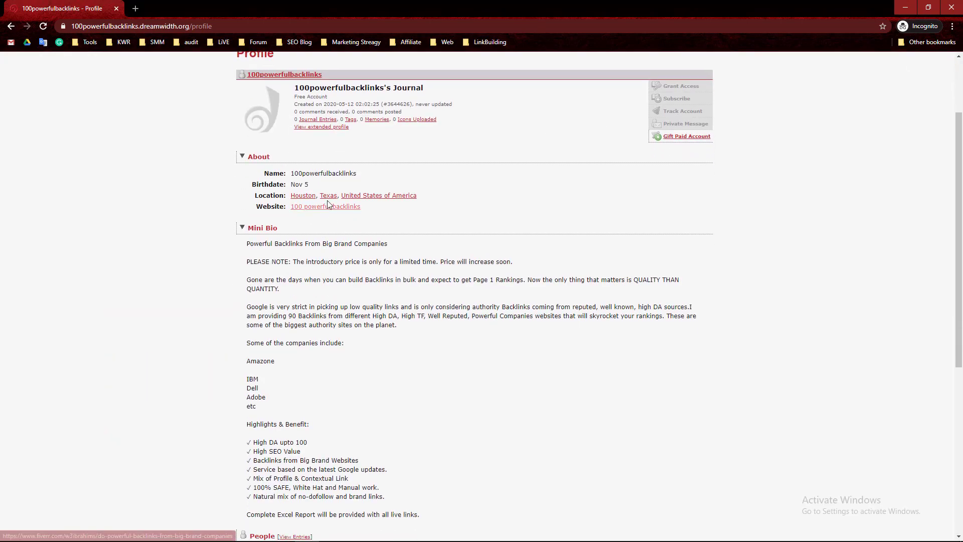
pyautogui.middleClick(321, 211)
# - Review the loaded Fiverr backlinks gig, including its $30 Premium package and About This Gig description
pyautogui.click(179, 6)
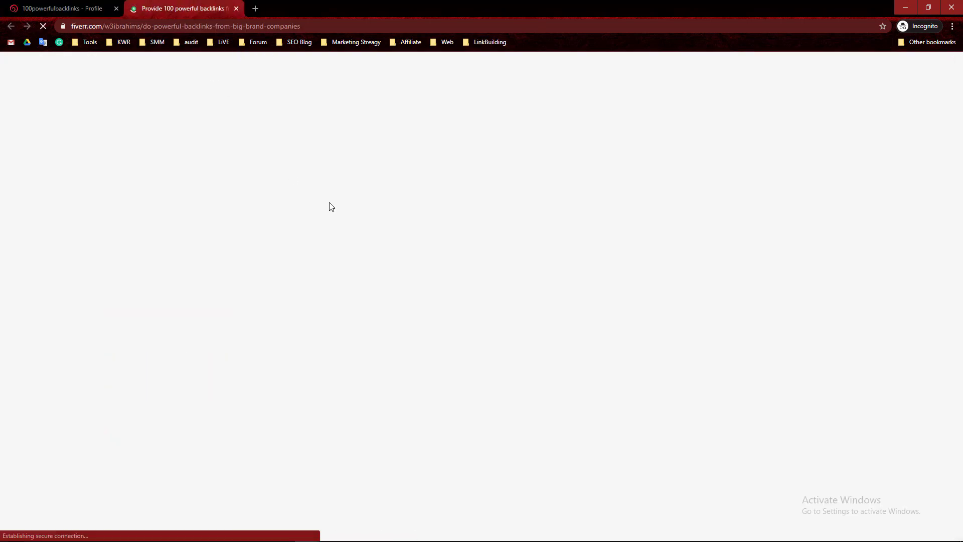
pyautogui.scroll(-2, 249, 216)
pyautogui.scroll(2, 248, 214)
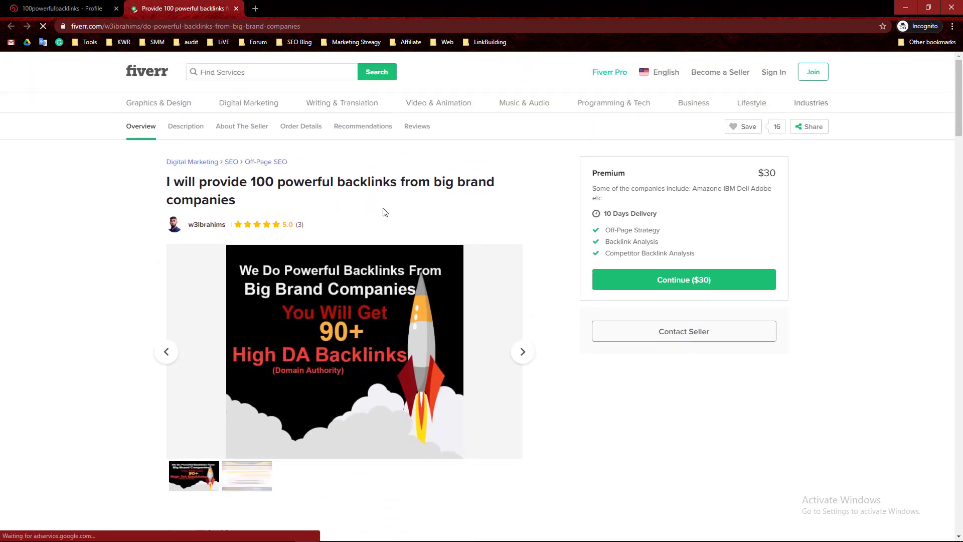
pyautogui.scroll(-1, 384, 212)
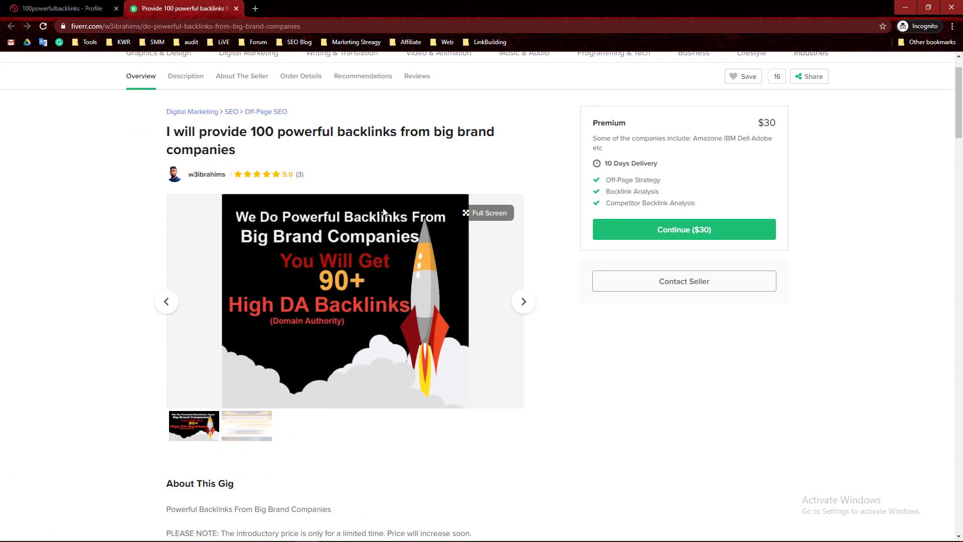
pyautogui.scroll(-2, 389, 204)
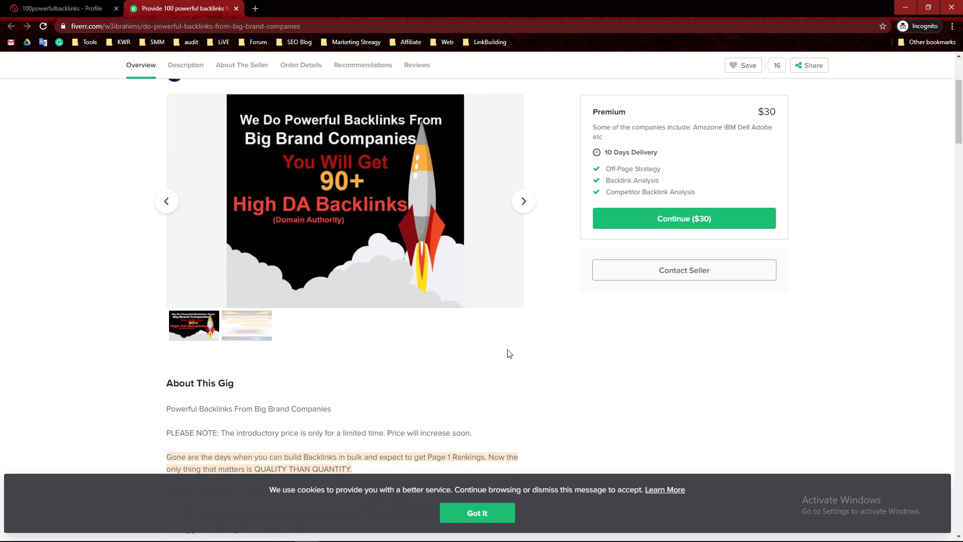
pyautogui.scroll(-5, 508, 349)
pyautogui.scroll(5, 493, 344)
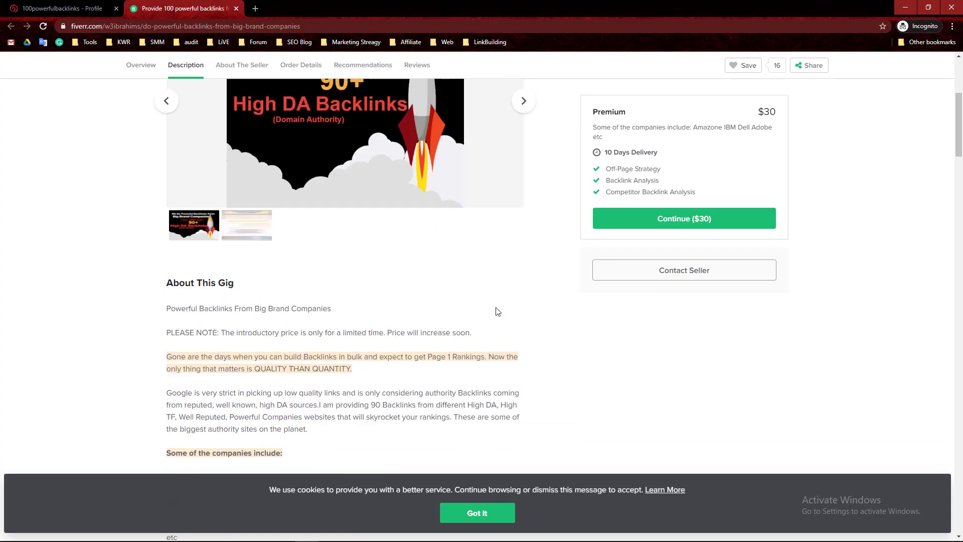
pyautogui.scroll(6, 462, 428)
pyautogui.scroll(-2, 463, 424)
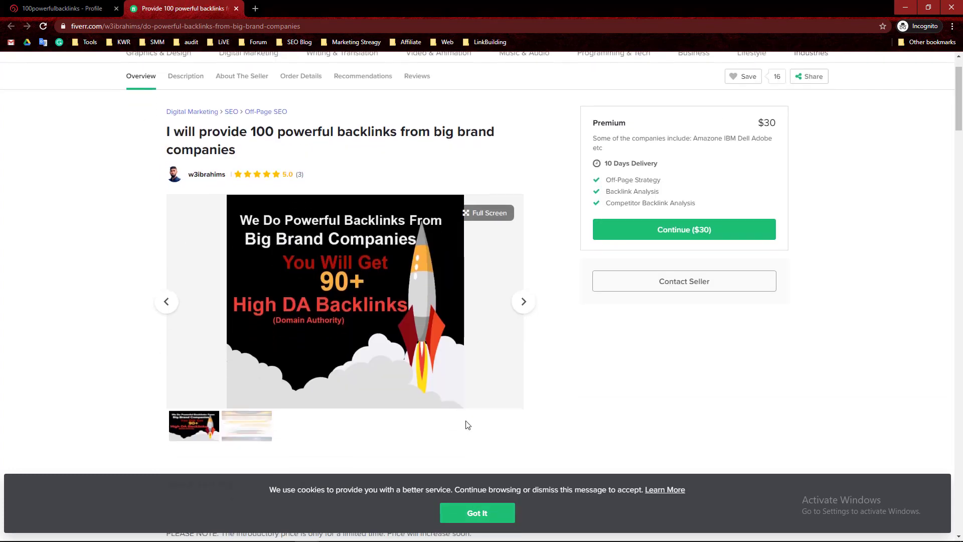
pyautogui.scroll(-4, 513, 421)
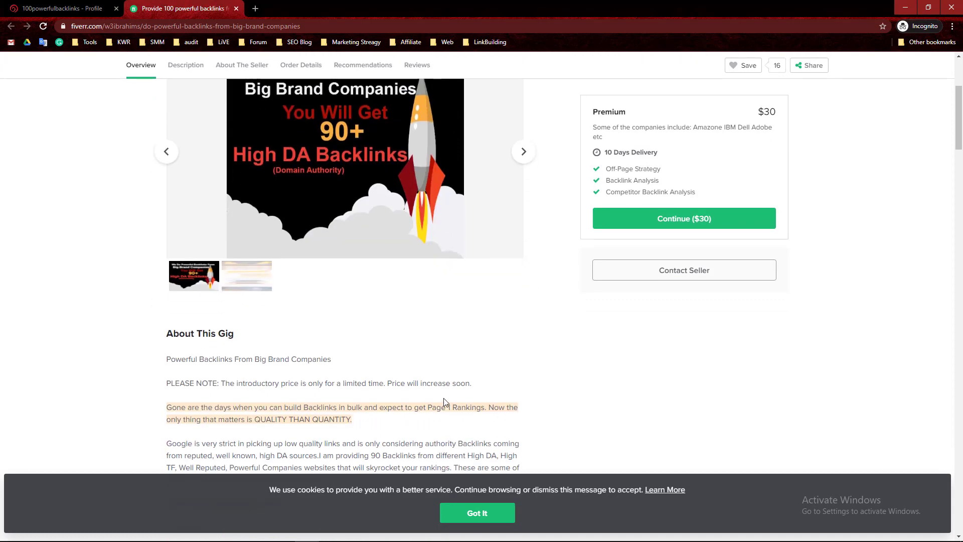
pyautogui.scroll(6, 443, 402)
pyautogui.scroll(-3, 439, 412)
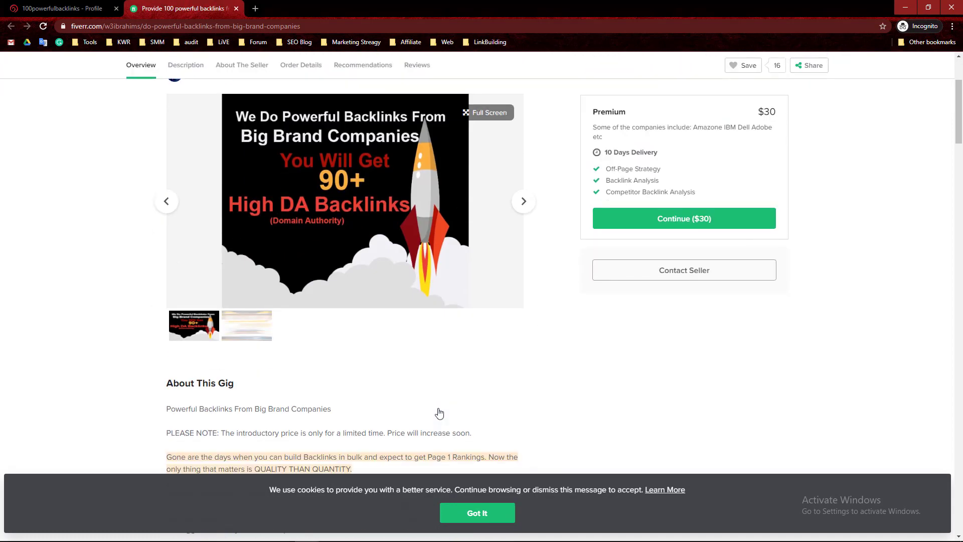
pyautogui.scroll(3, 440, 411)
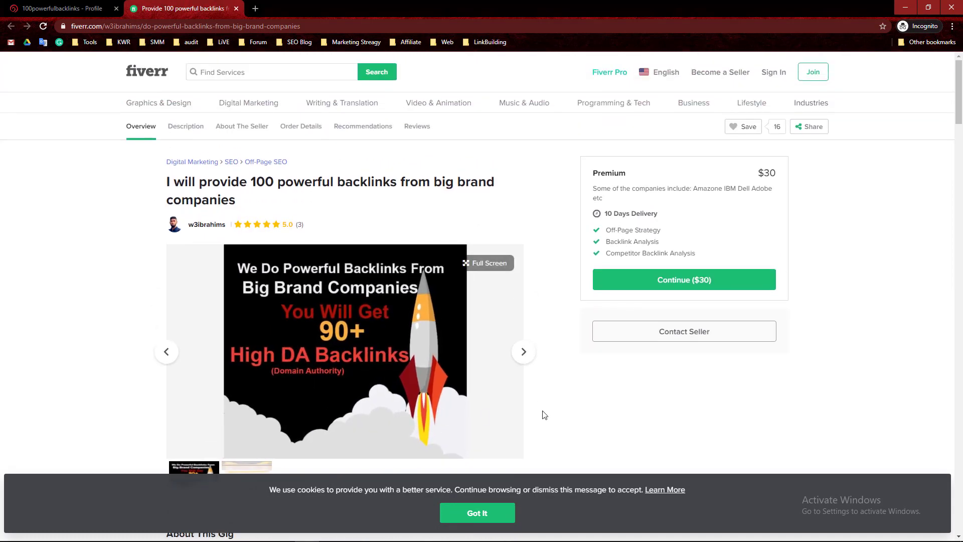
pyautogui.scroll(-2, 544, 414)
pyautogui.moveTo(352, 539)
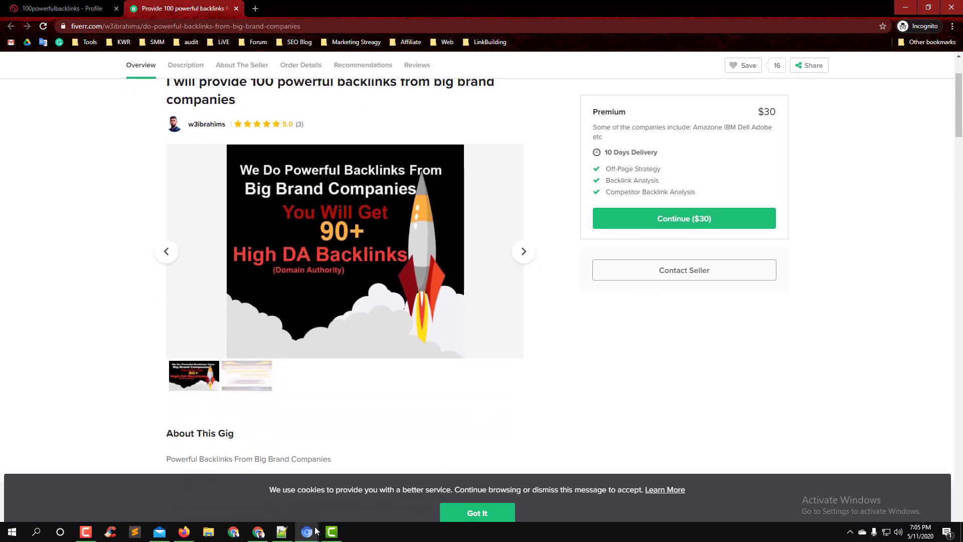
# - Bring the YouTube channel window forward and select the channel name 'CA SEO Company'
pyautogui.click(258, 533)
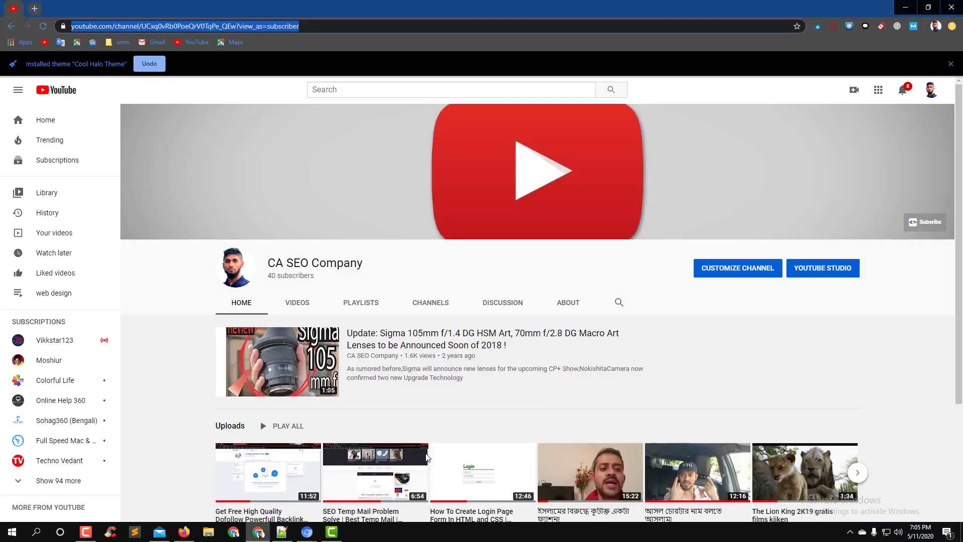
pyautogui.scroll(-1, 634, 329)
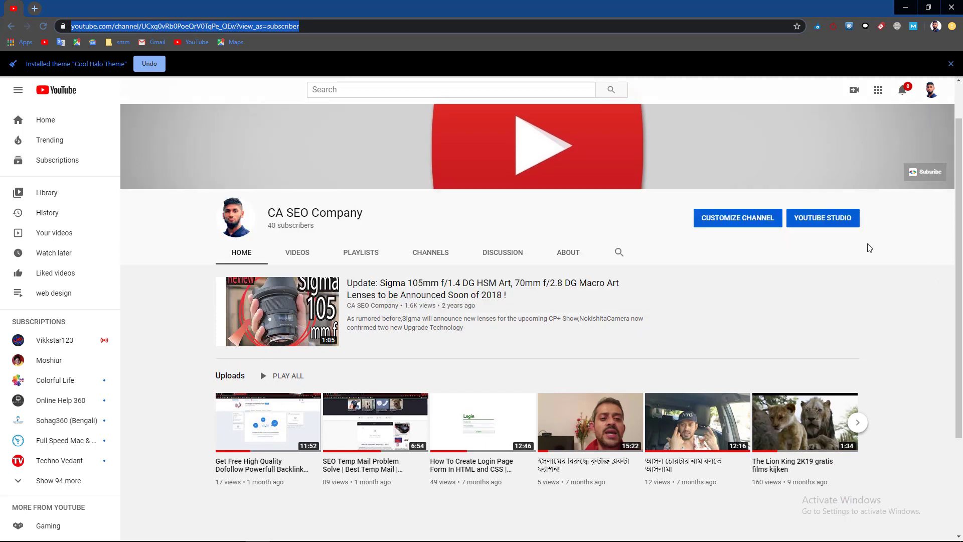
pyautogui.scroll(1, 848, 261)
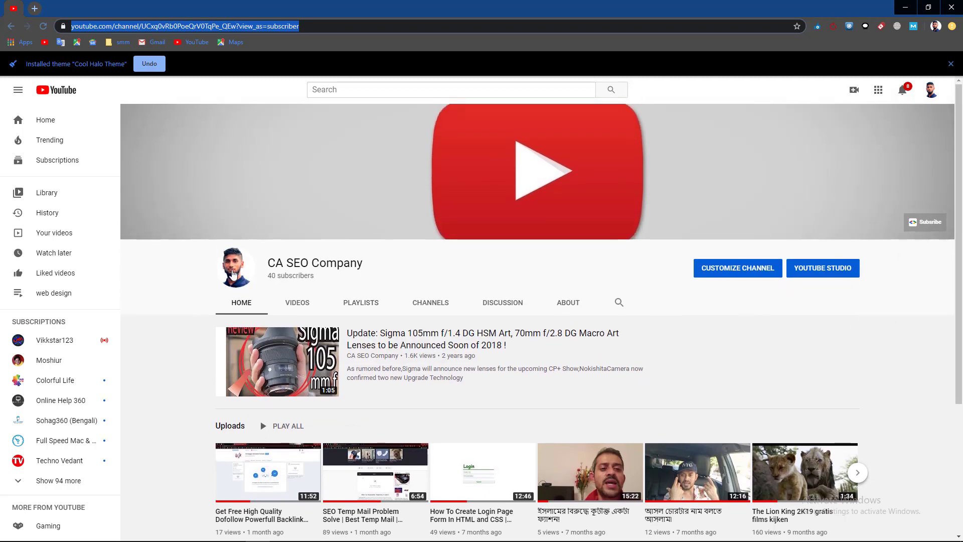
pyautogui.moveTo(269, 264); pyautogui.dragTo(437, 266)
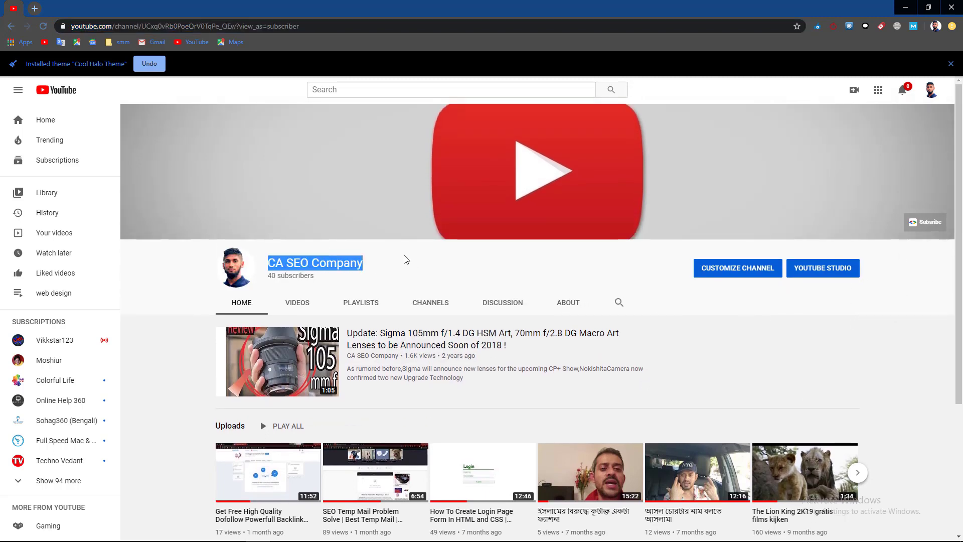
pyautogui.moveTo(269, 264); pyautogui.dragTo(375, 259)
pyautogui.scroll(-1, 399, 251)
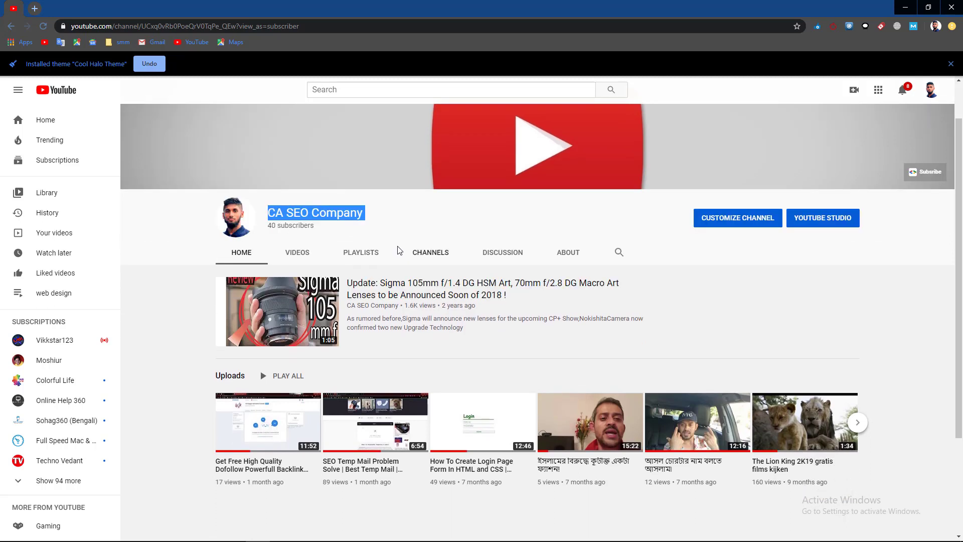